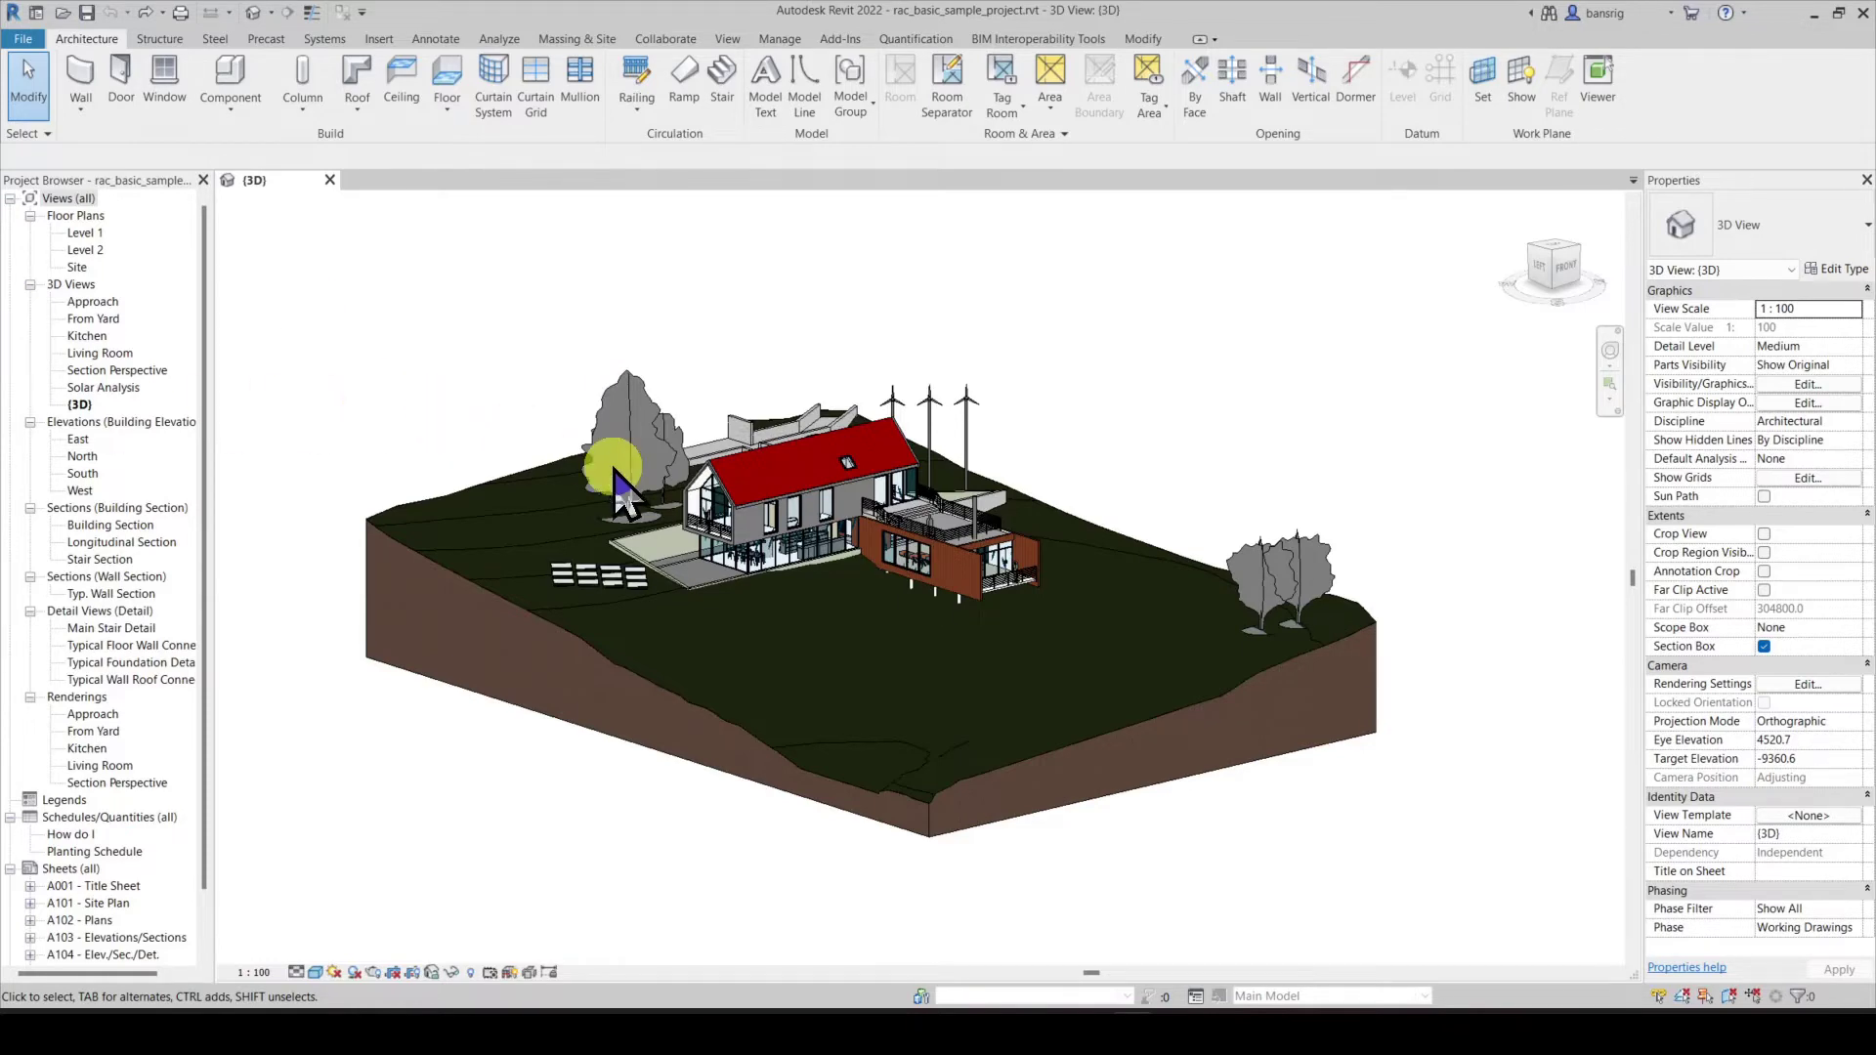
# - Zoom in on the three wind turbines beside the house in the 3D view
pyautogui.scroll(5, 972, 406)
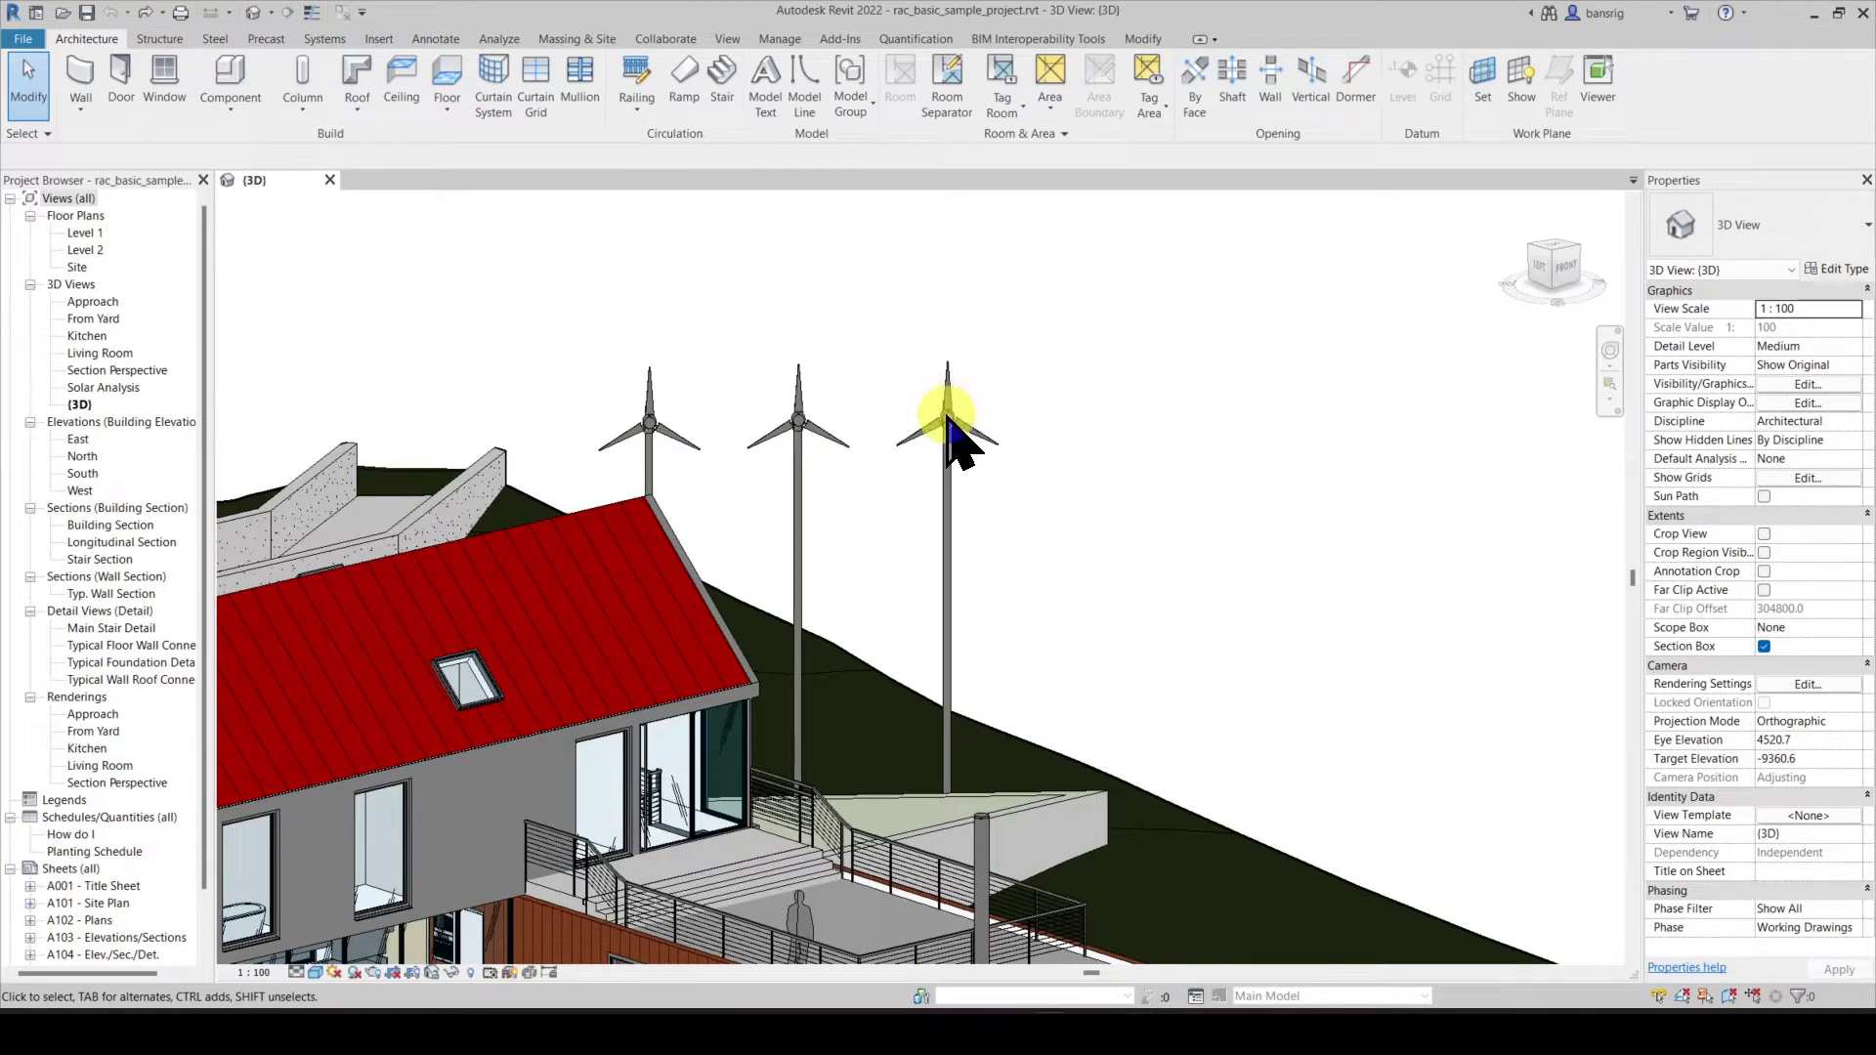
pyautogui.click(948, 420)
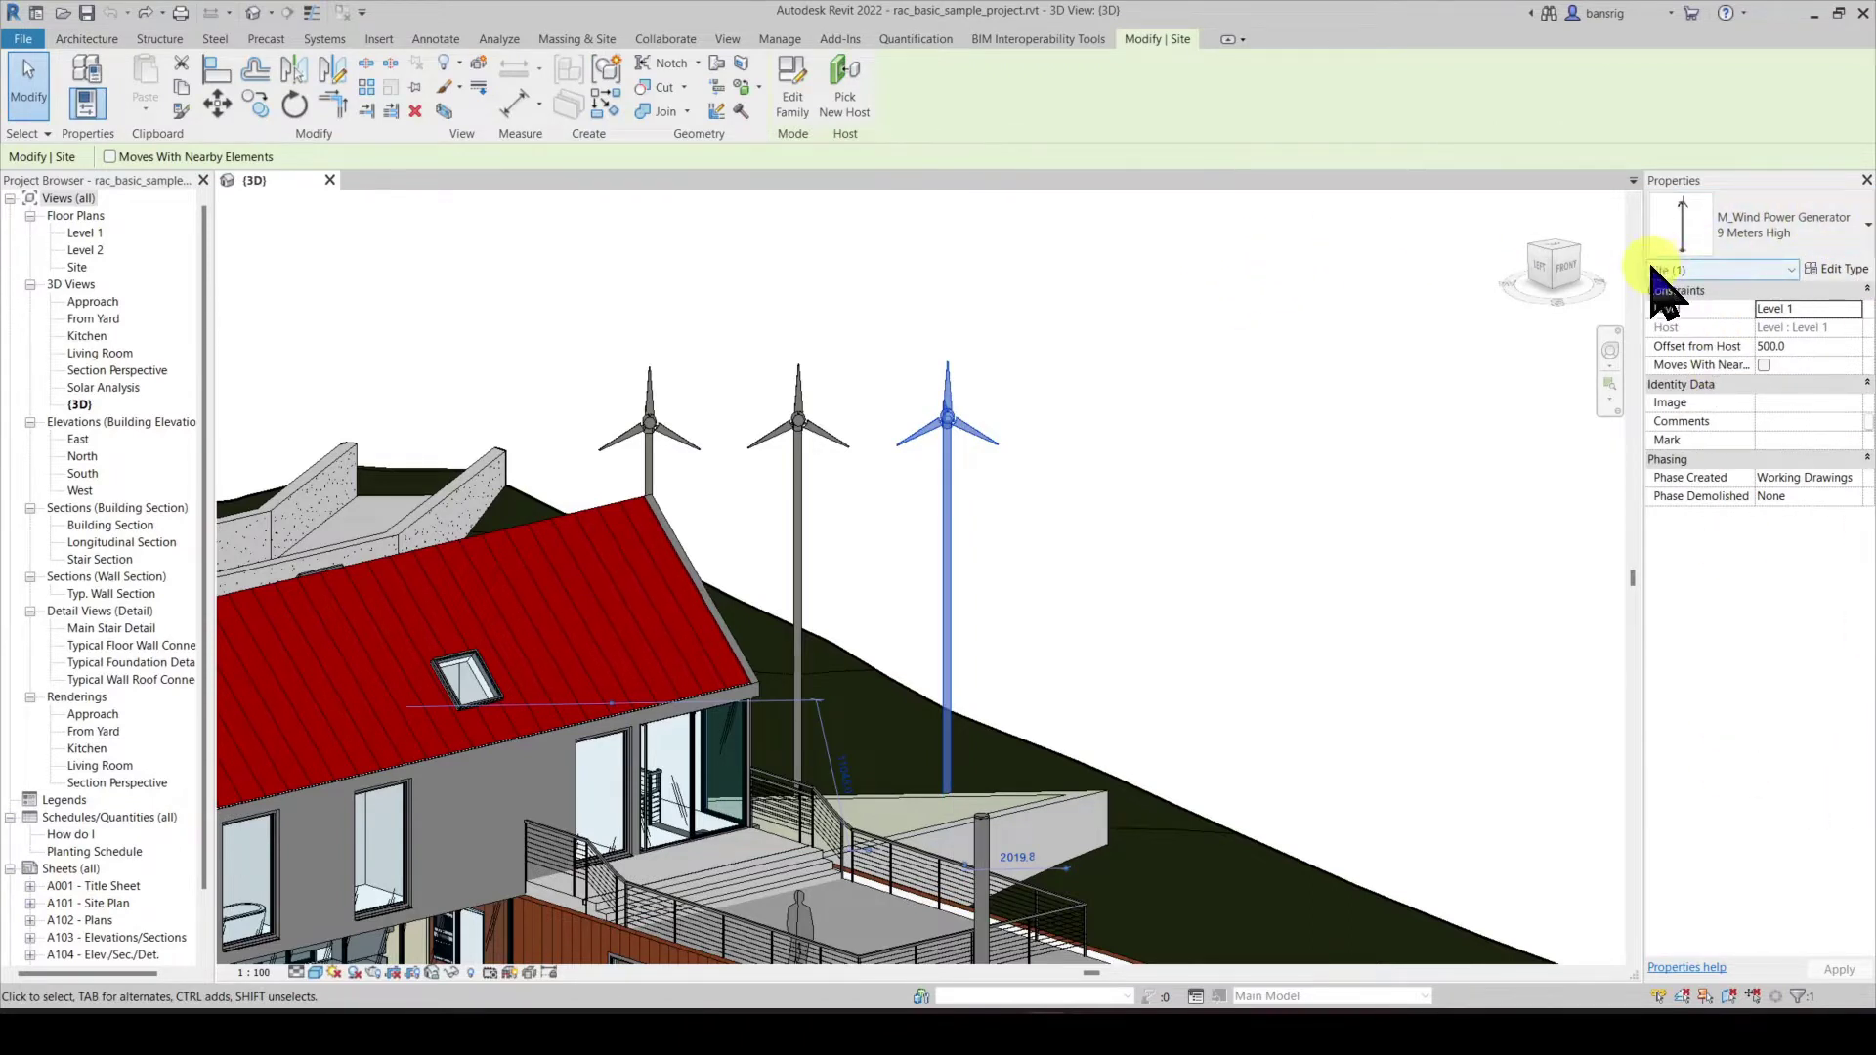
pyautogui.click(1823, 233)
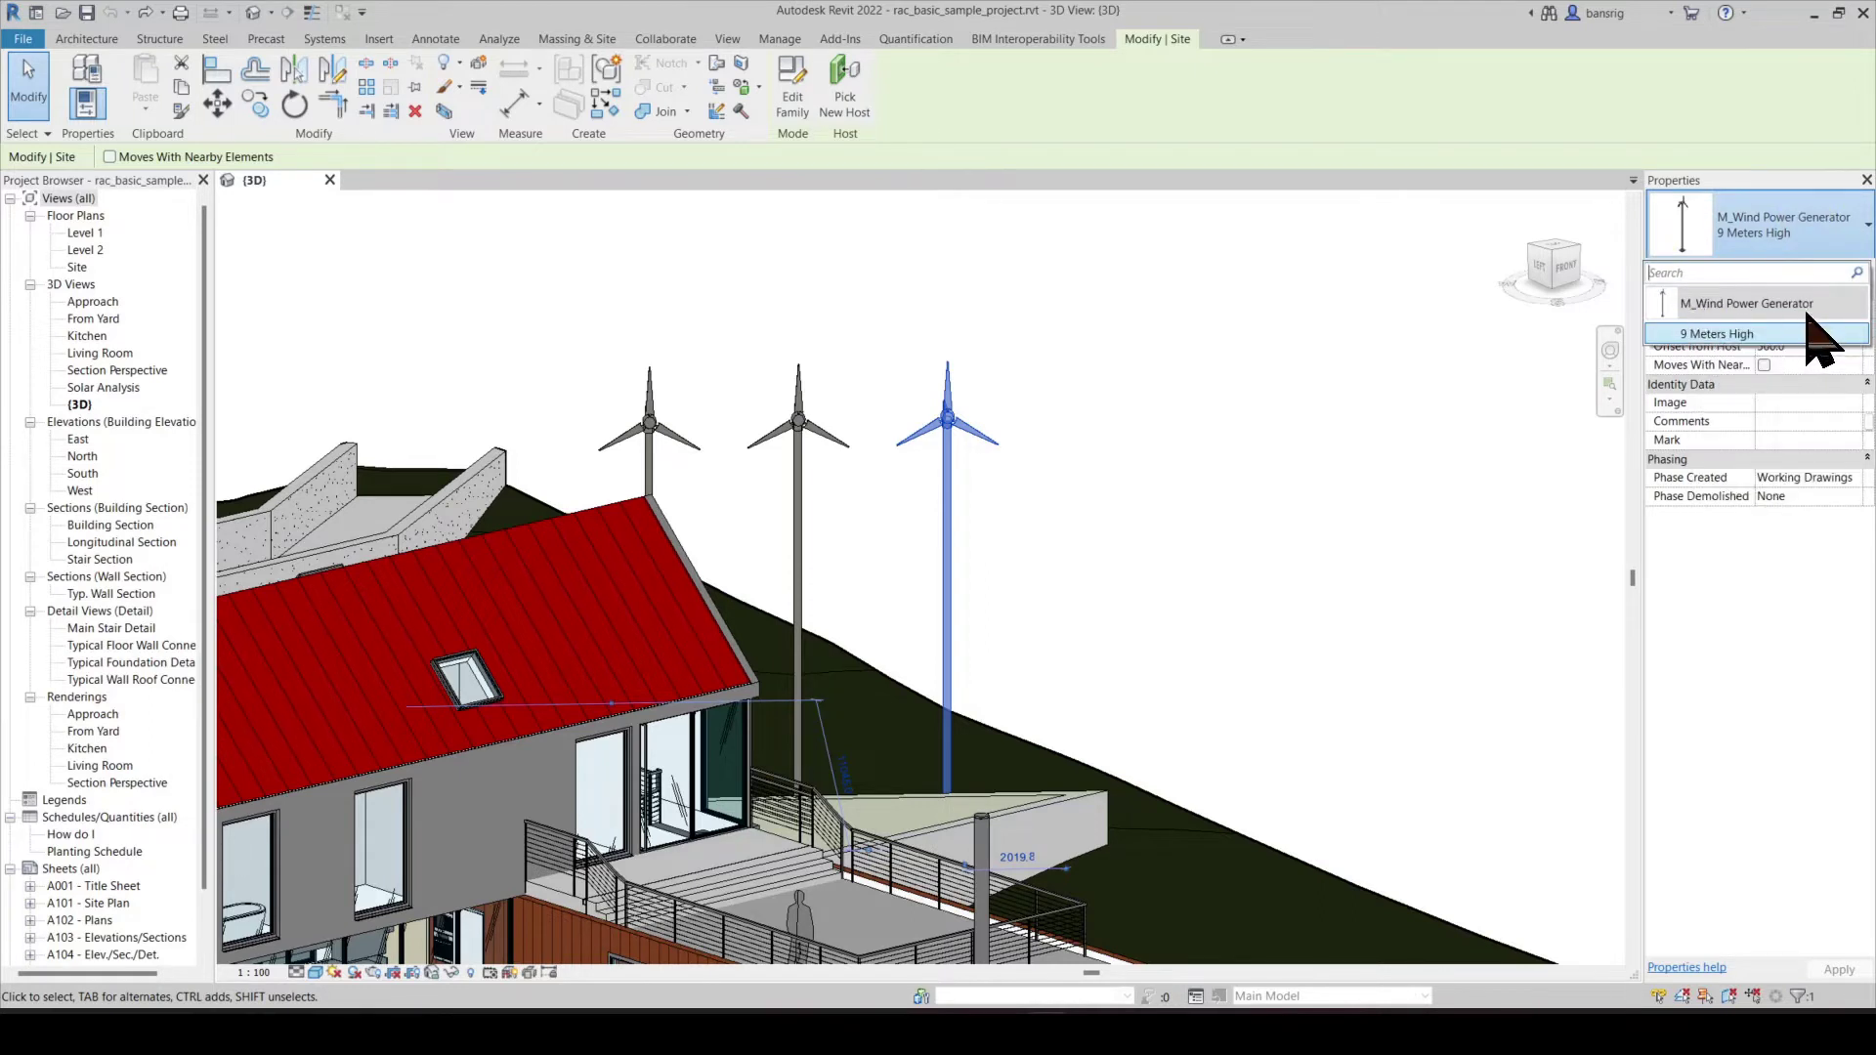
pyautogui.moveTo(1764, 337)
pyautogui.rightClick(950, 415)
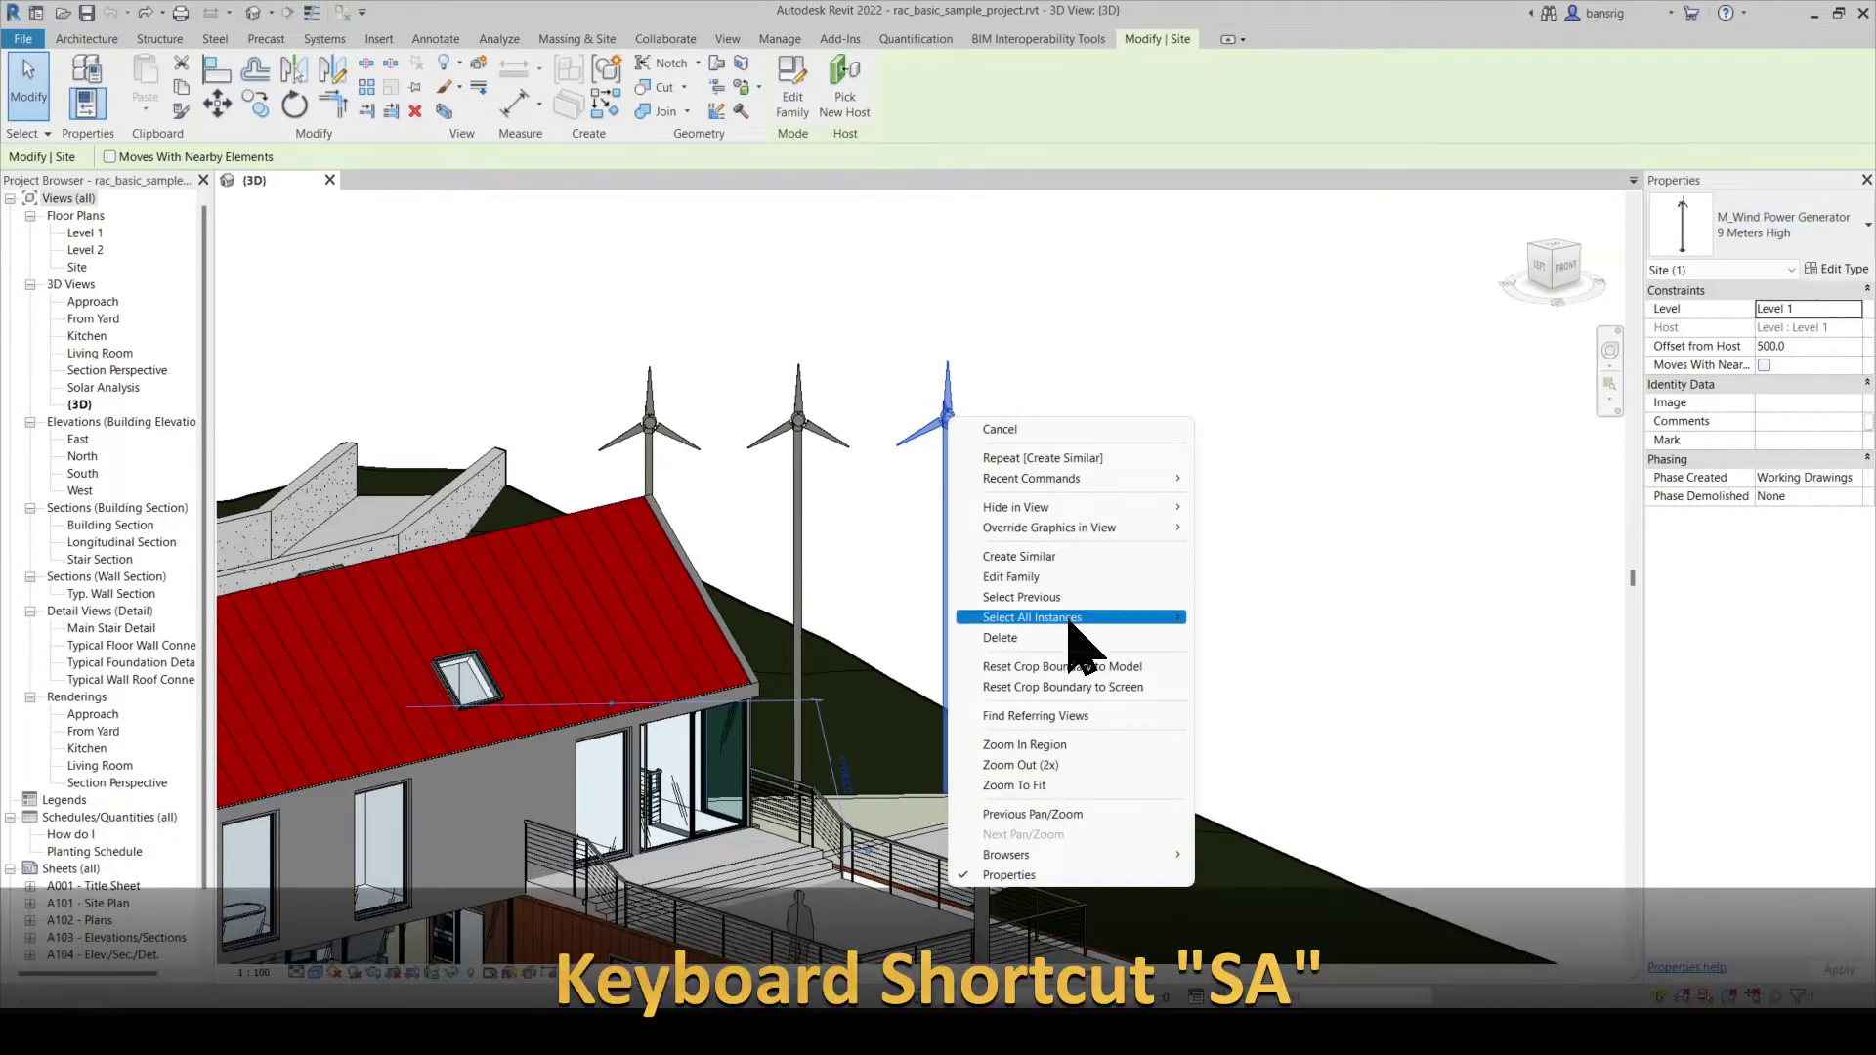
pyautogui.moveTo(1075, 621)
pyautogui.click(1254, 638)
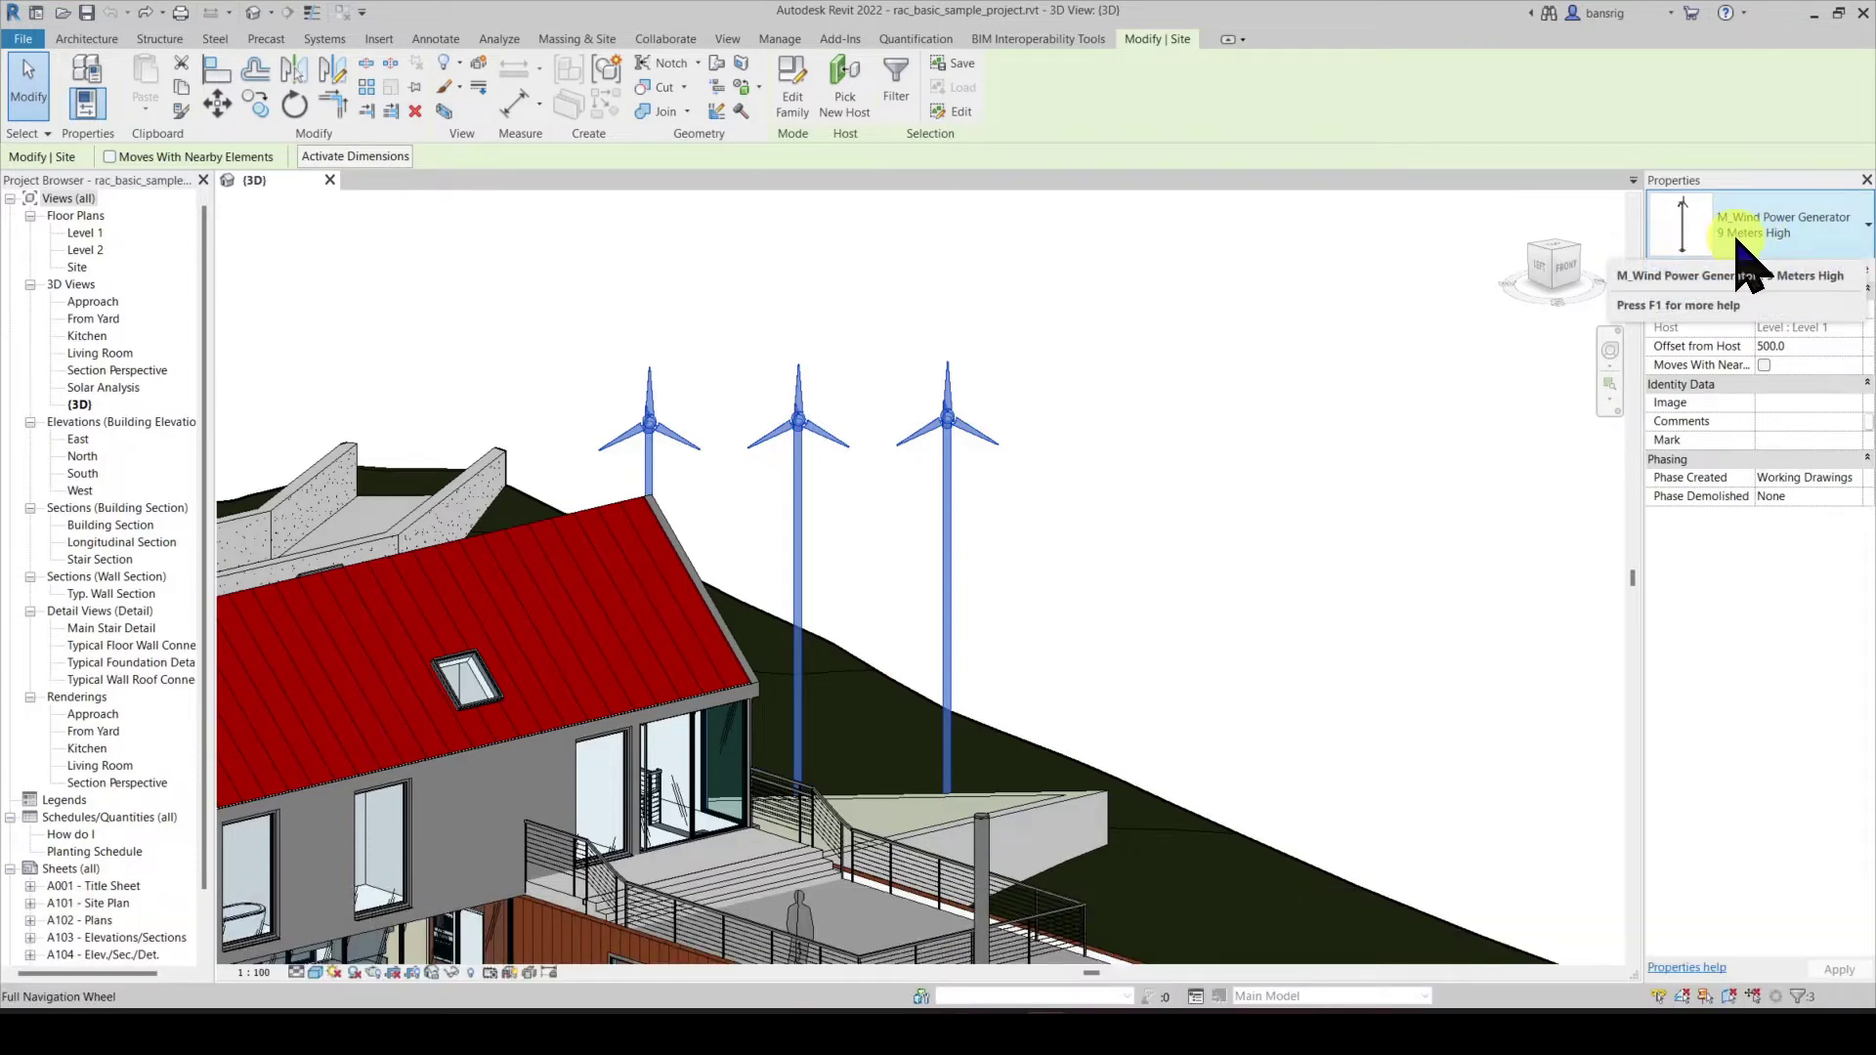
# - Select the rightmost wind generator and set its Offset from Host to 1500
pyautogui.click(1233, 425)
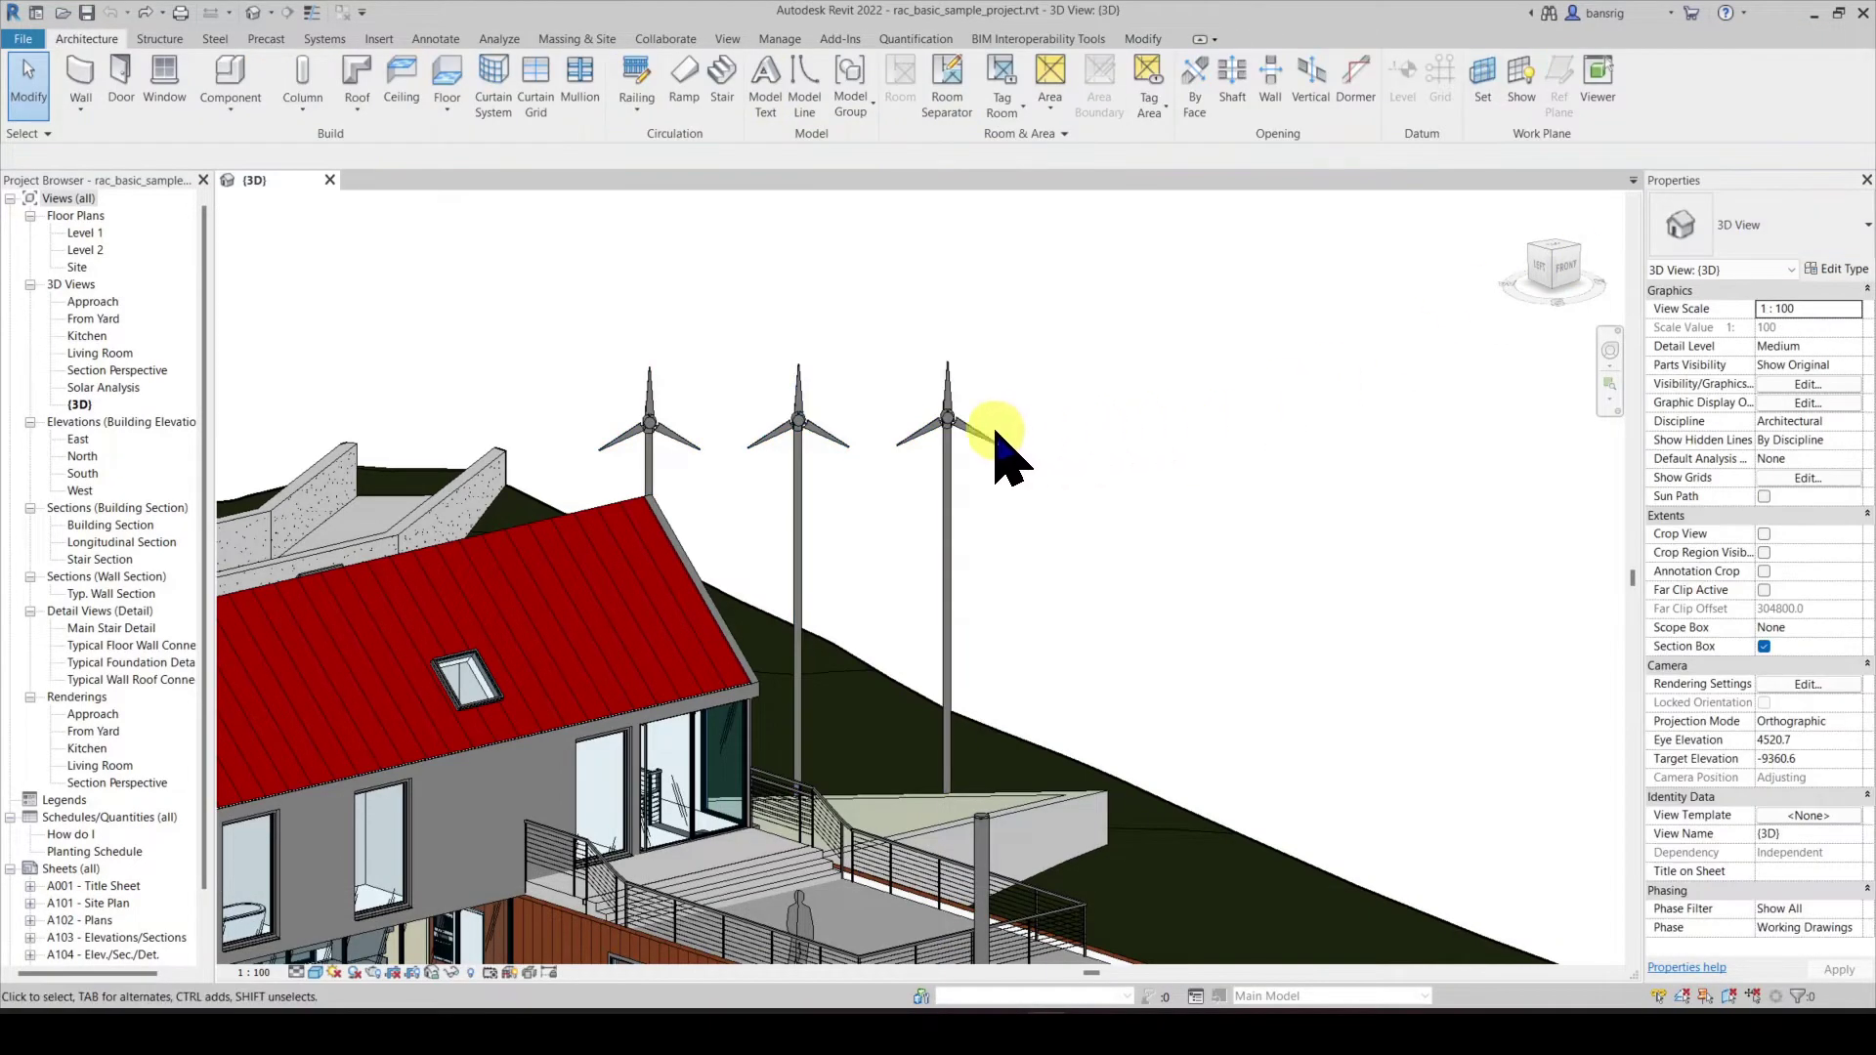
pyautogui.click(946, 420)
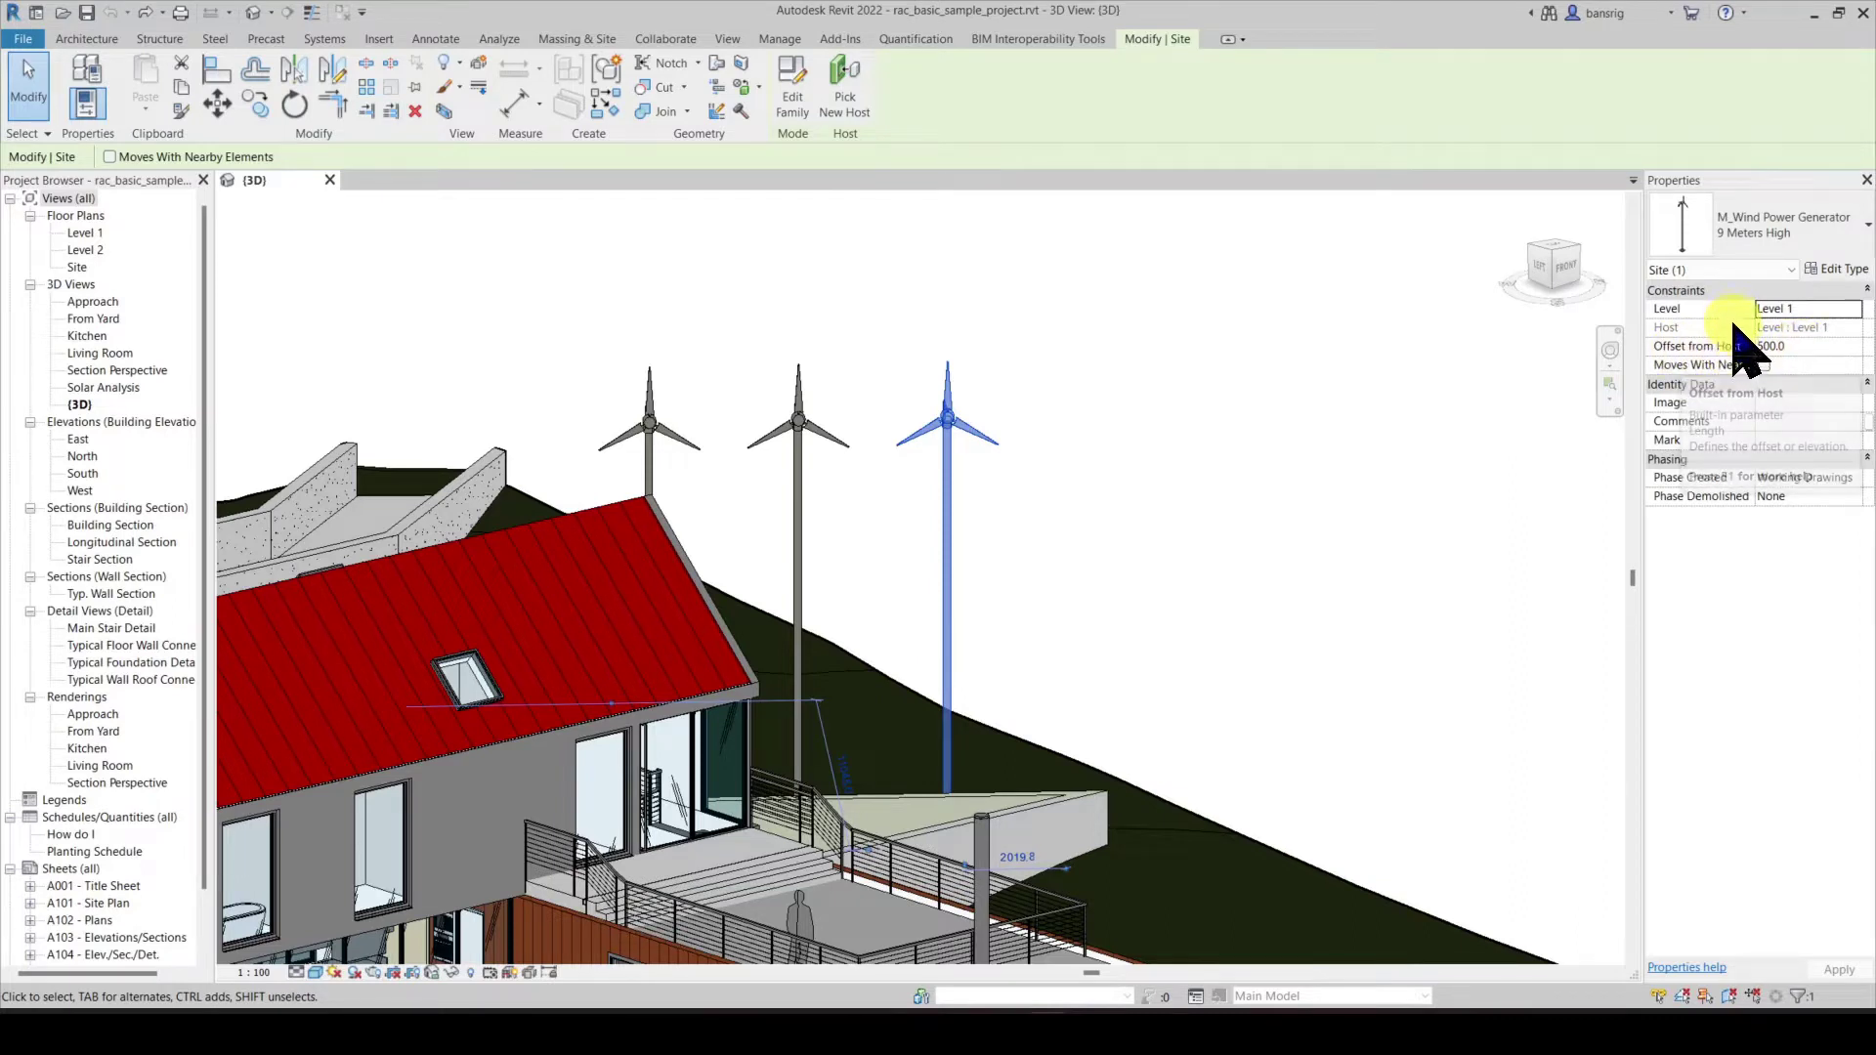
pyautogui.click(1811, 347)
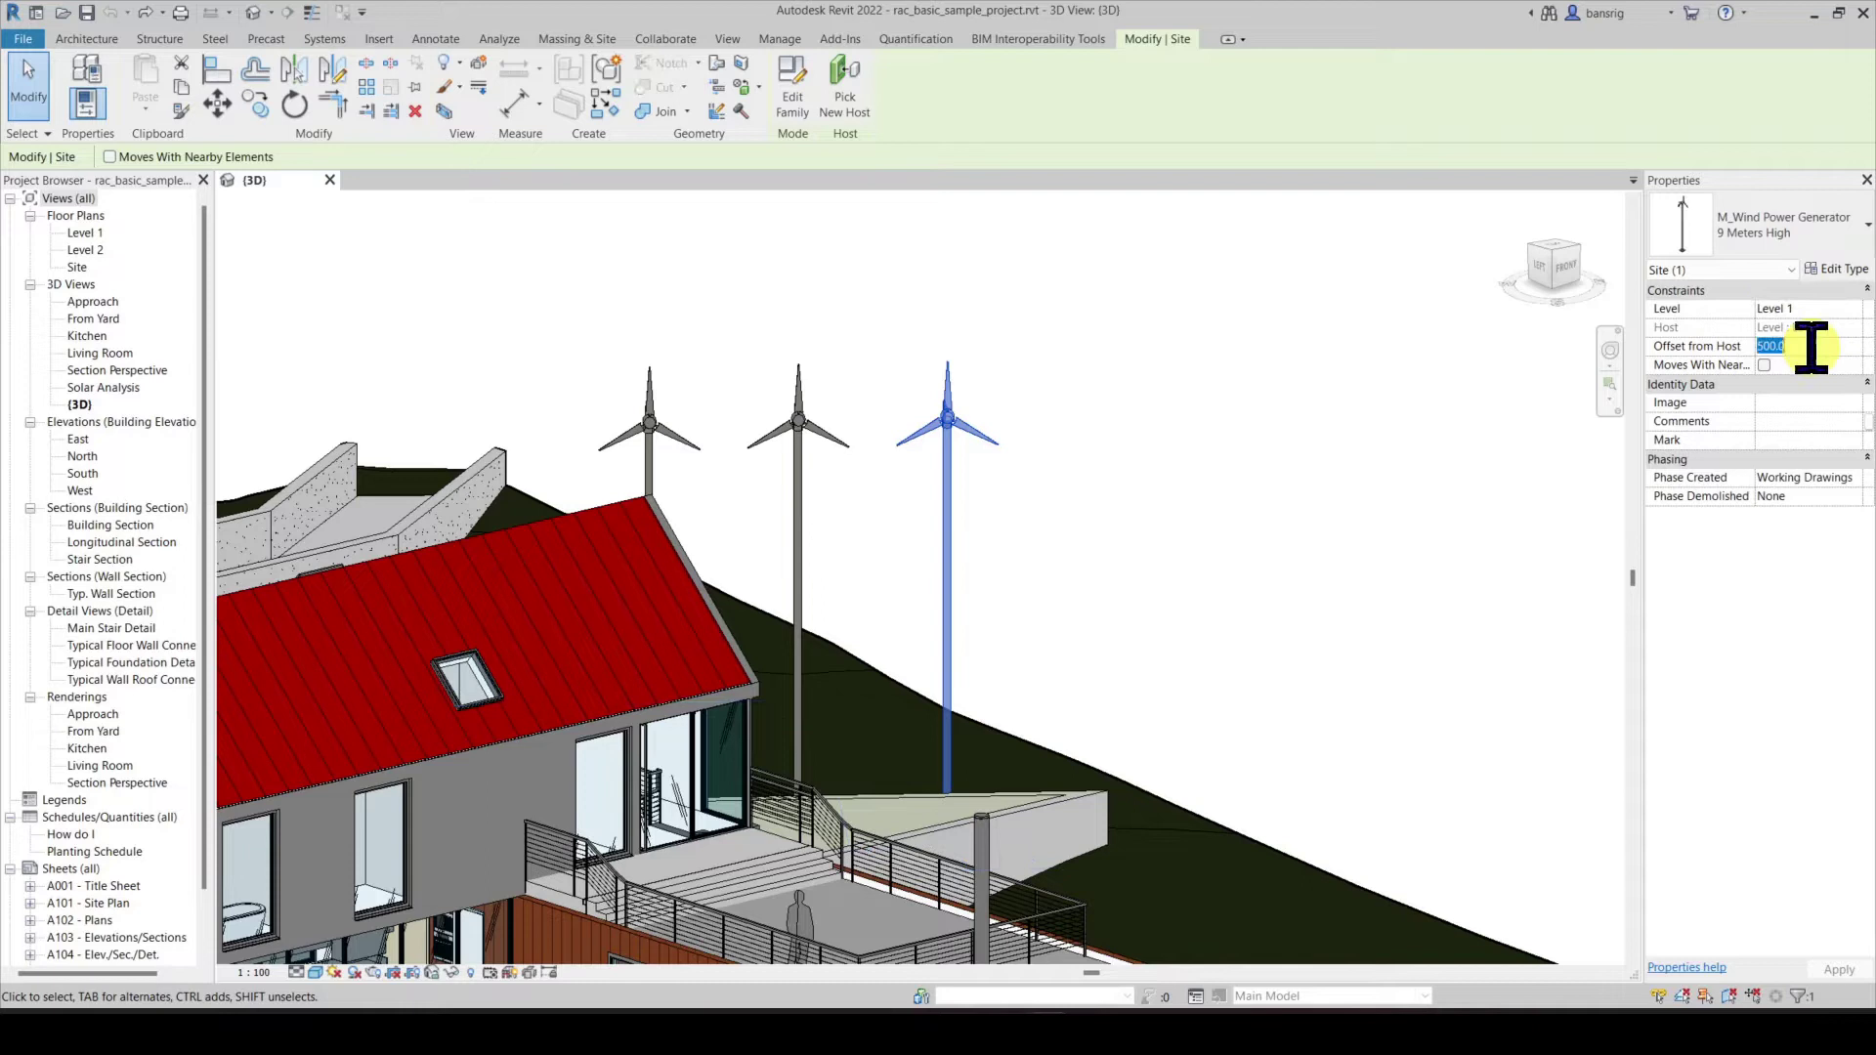
pyautogui.write('1500')
pyautogui.press('Return')
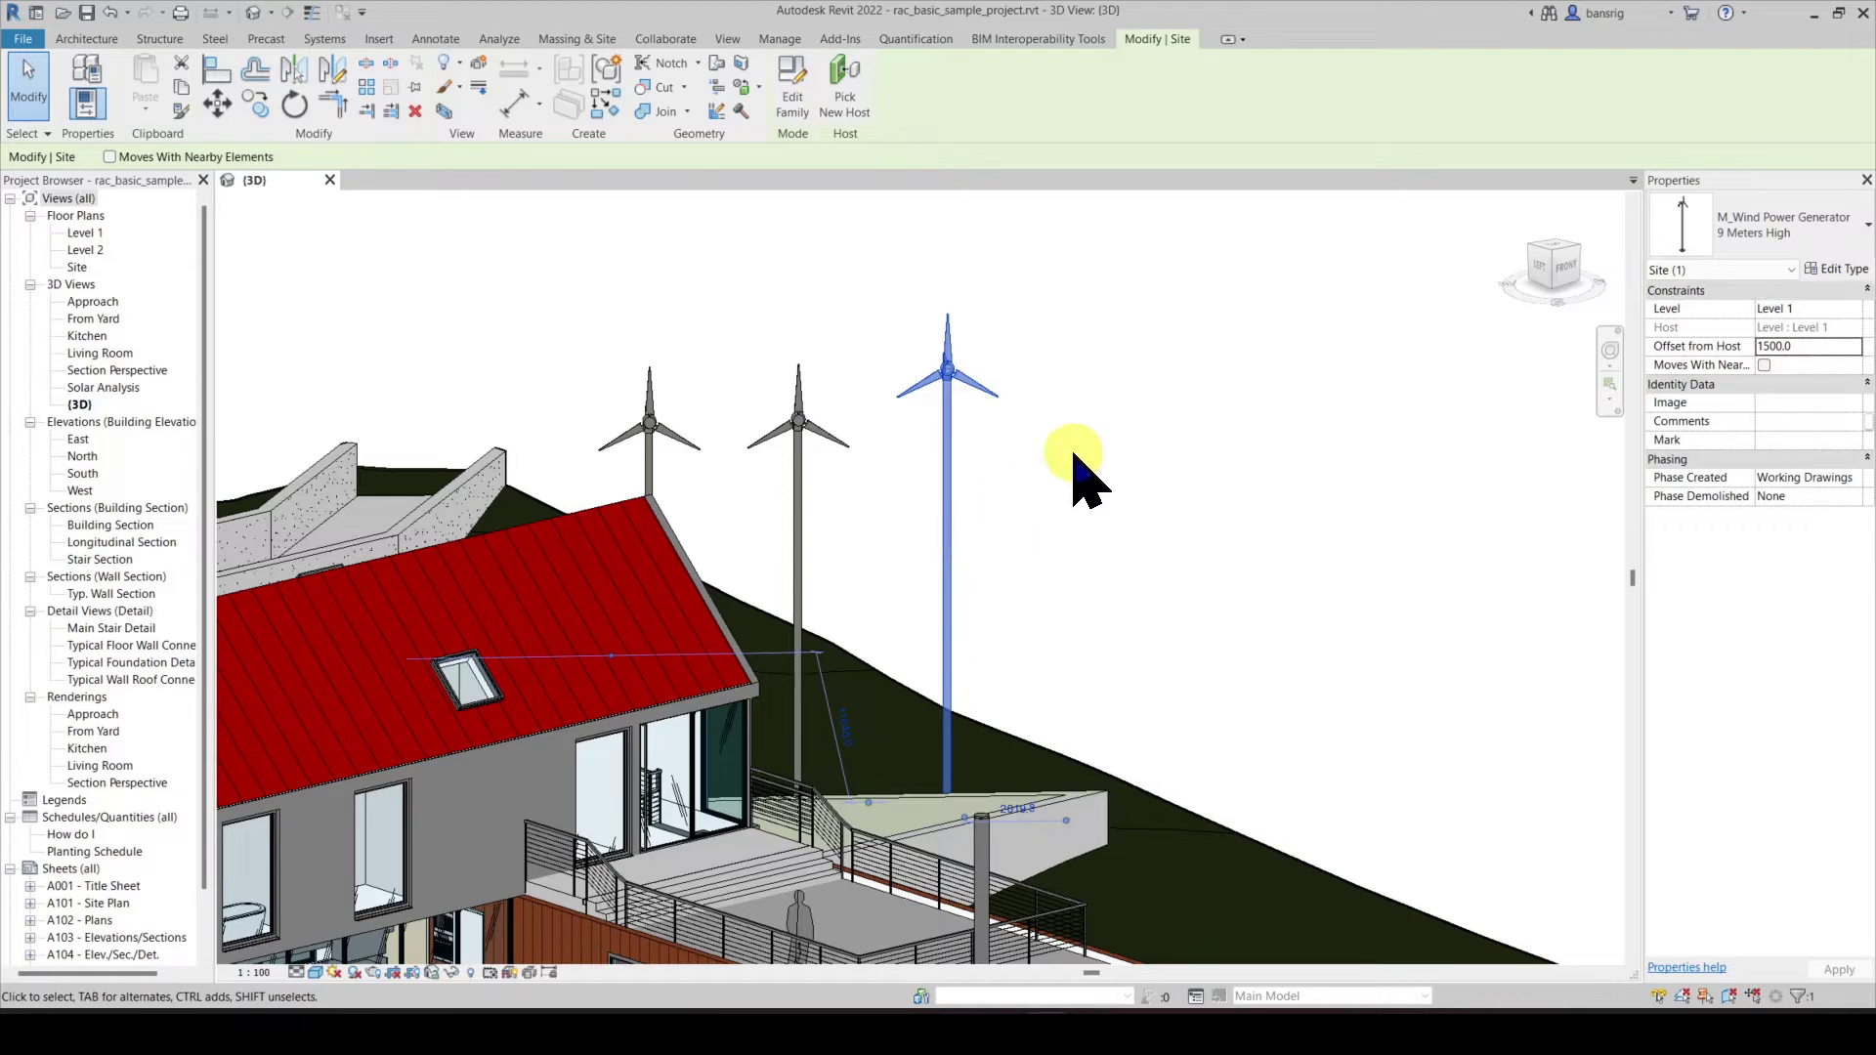
# - Change the 9 Meters High type's Pole Height to 5000, then orbit to view the generators from the side
pyautogui.click(1841, 274)
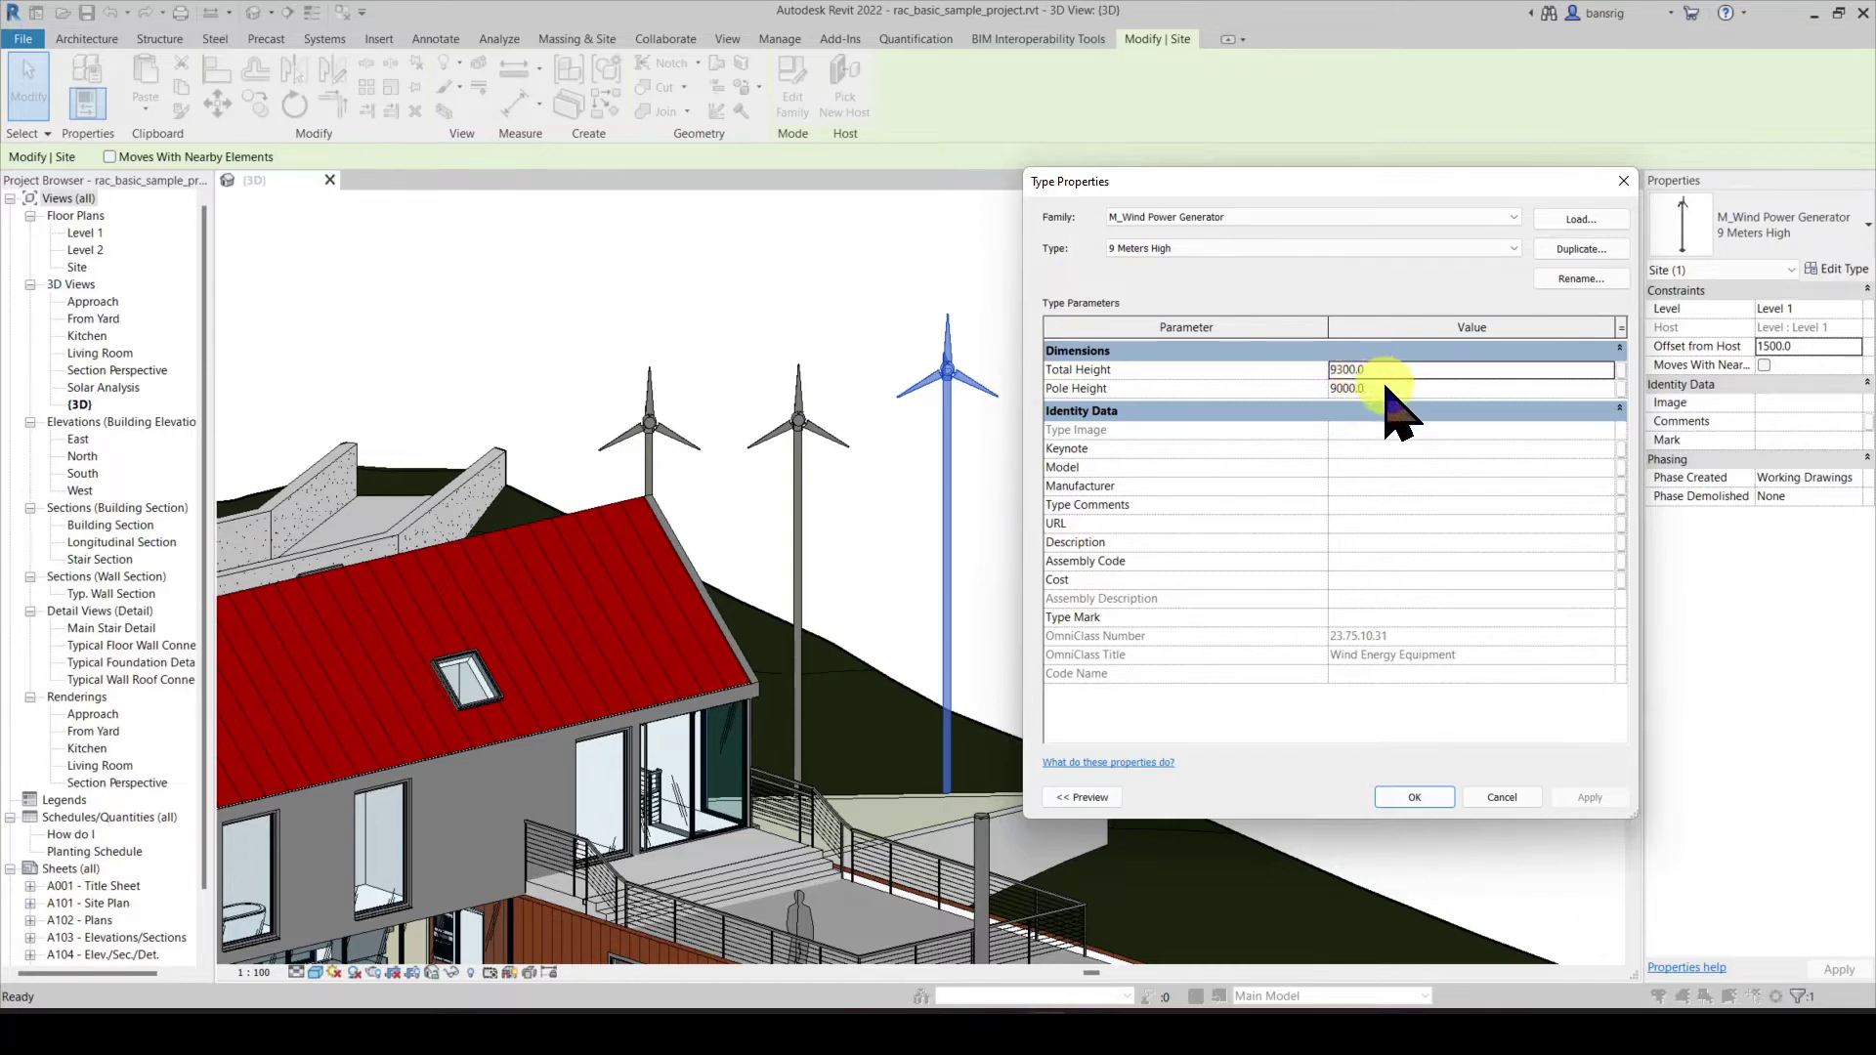
pyautogui.click(1385, 388)
pyautogui.write('5000')
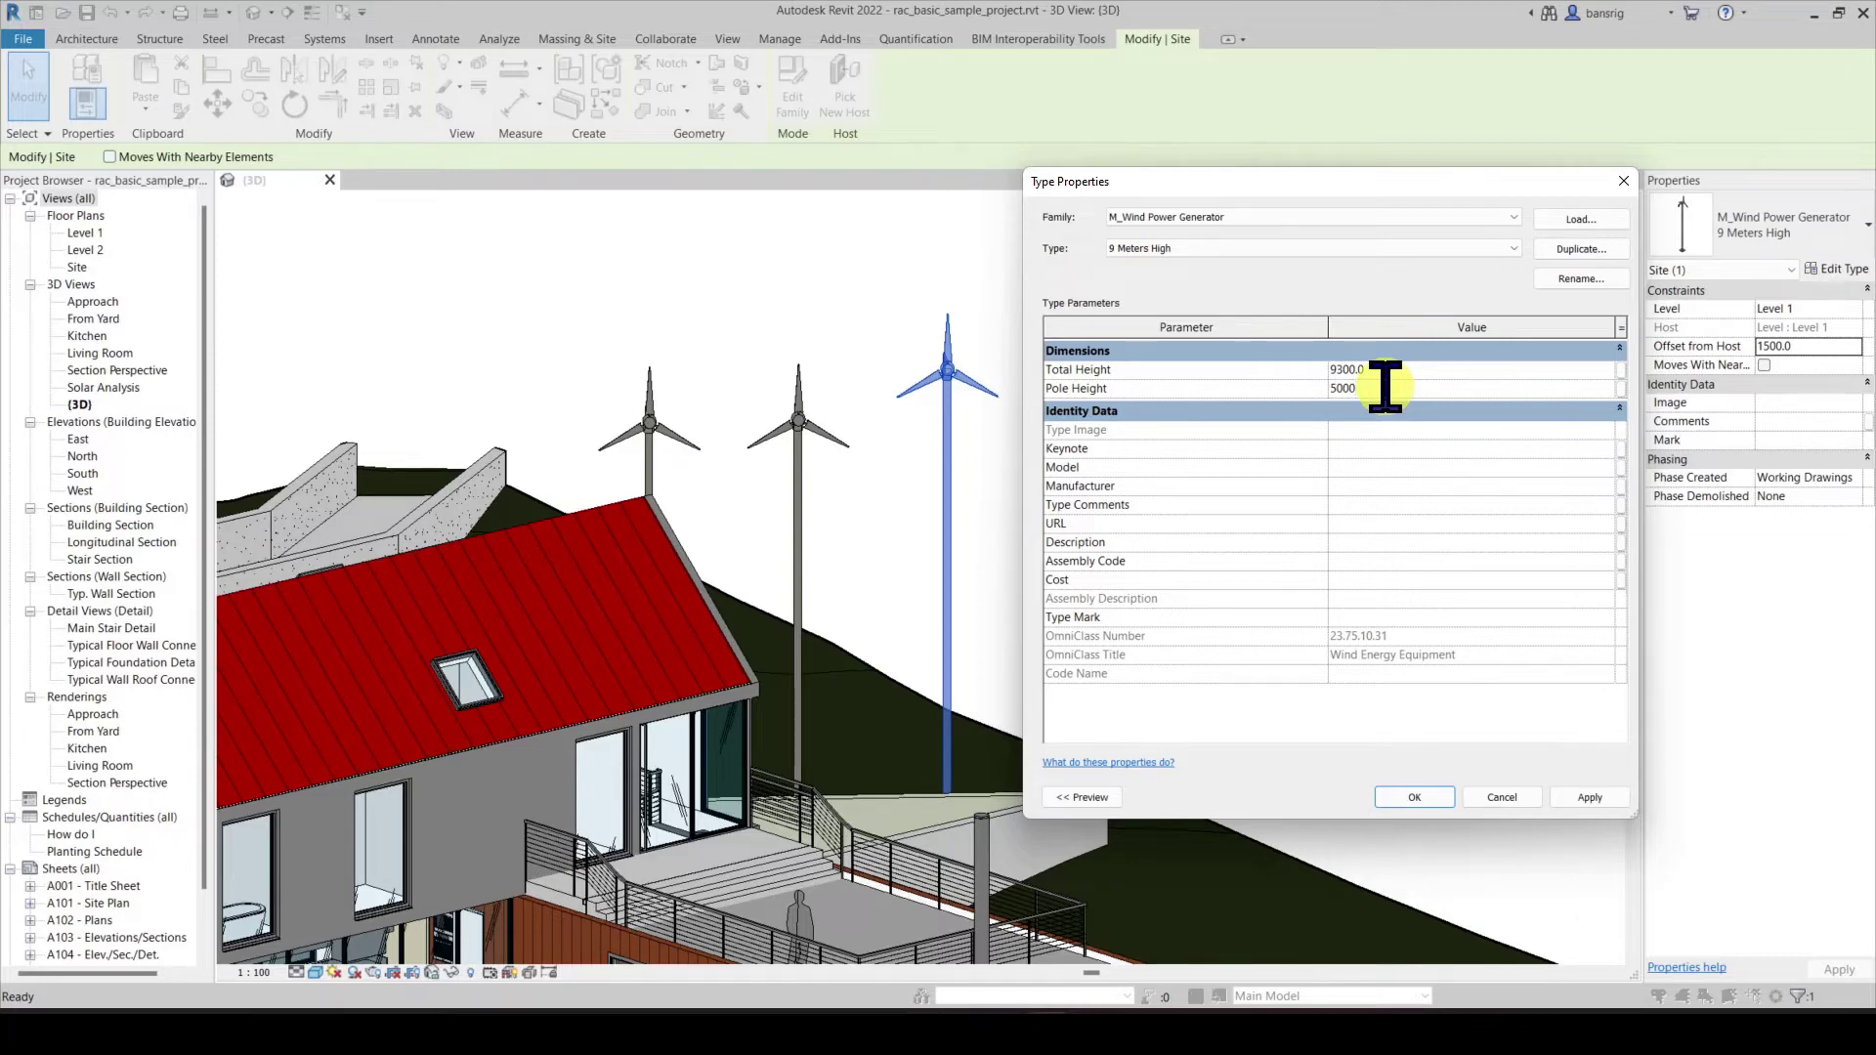
pyautogui.click(1415, 797)
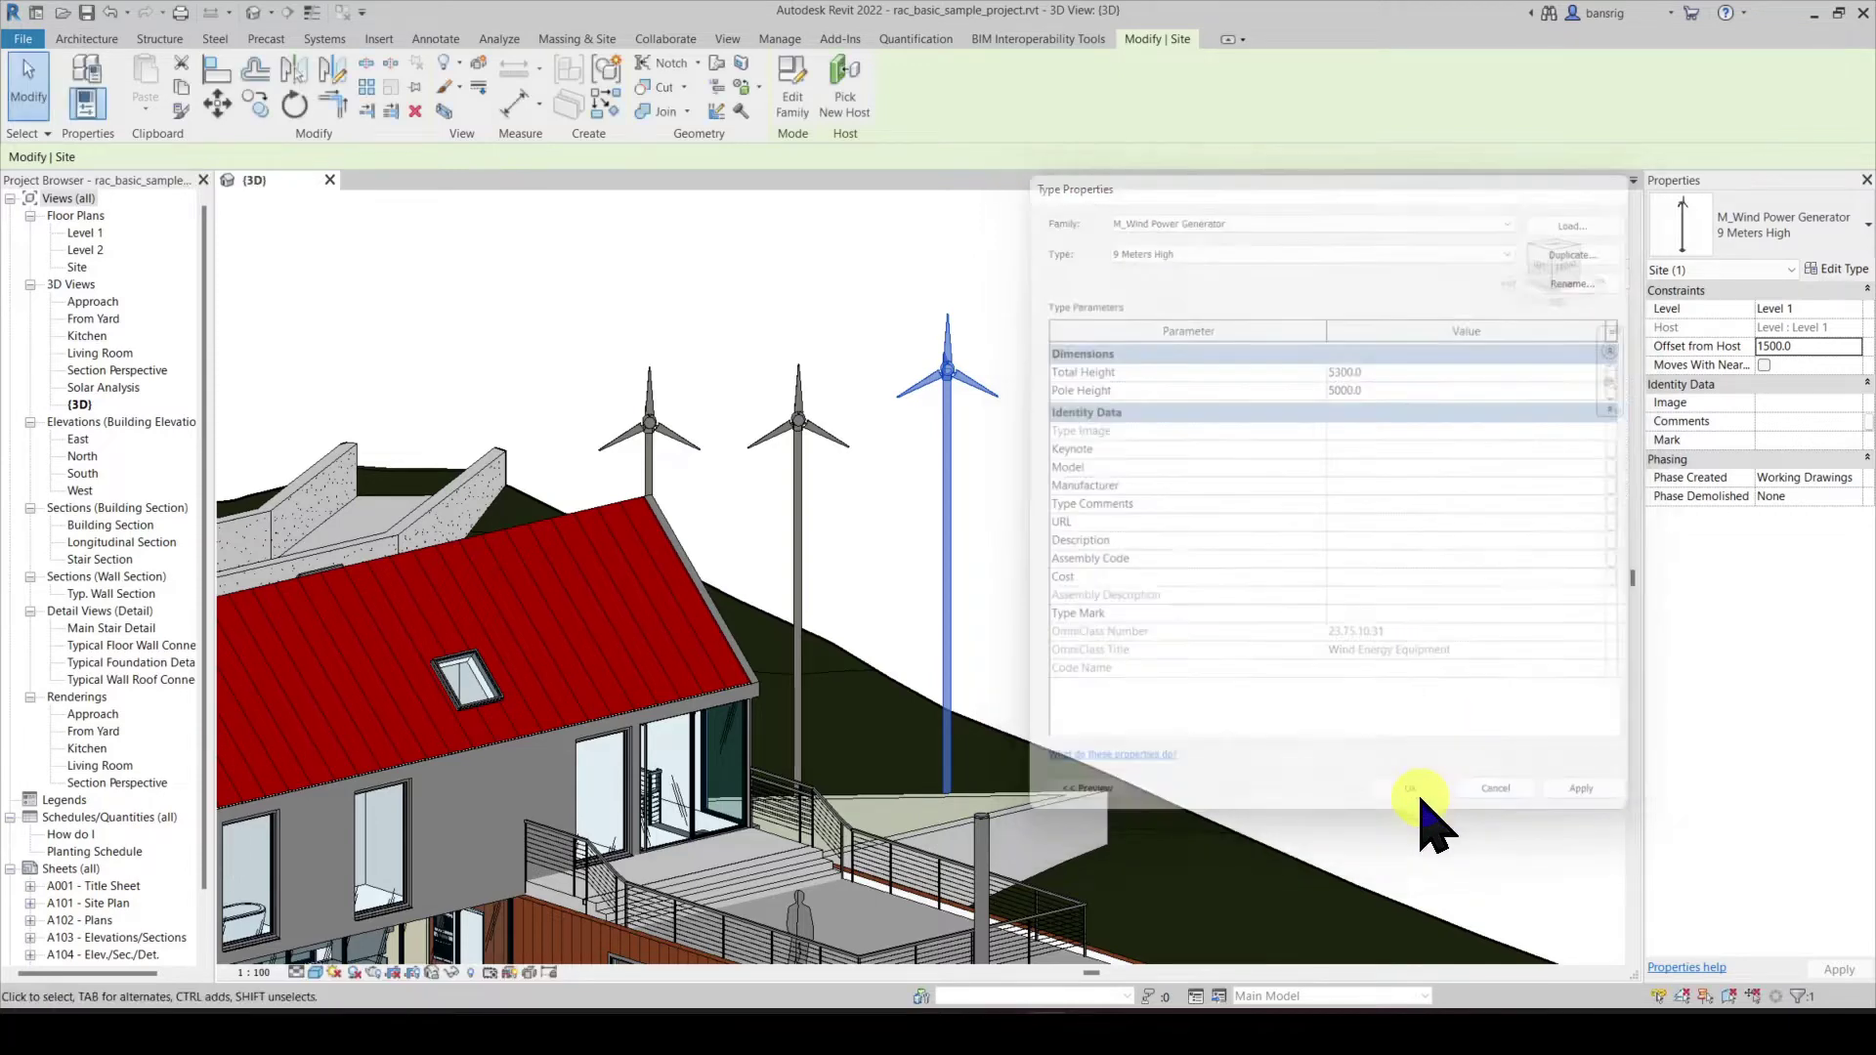
pyautogui.keyDown('shift'); pyautogui.moveTo(1383, 775); pyautogui.dragTo(1085, 712, button='middle'); pyautogui.keyUp('shift')
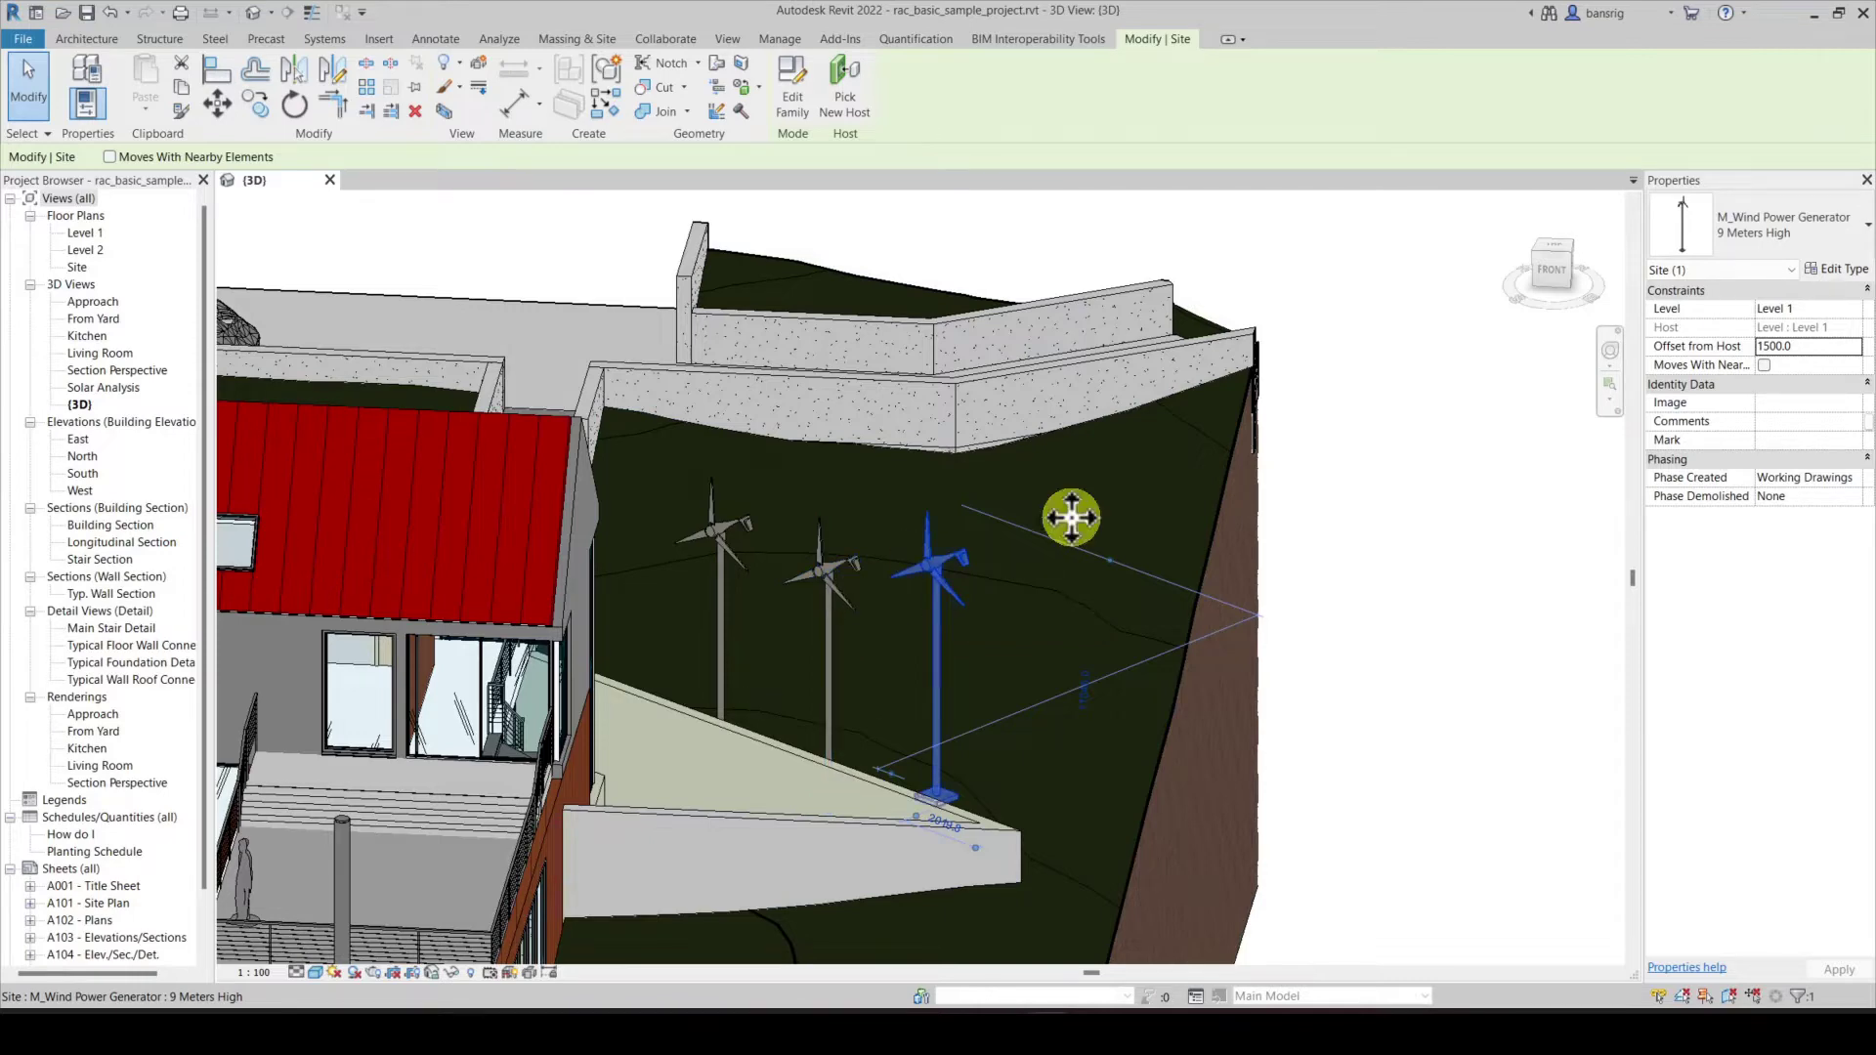
# - Set the 9 Meters High type's Pole Height back to 9000, then reselect a wind generator
pyautogui.click(1825, 269)
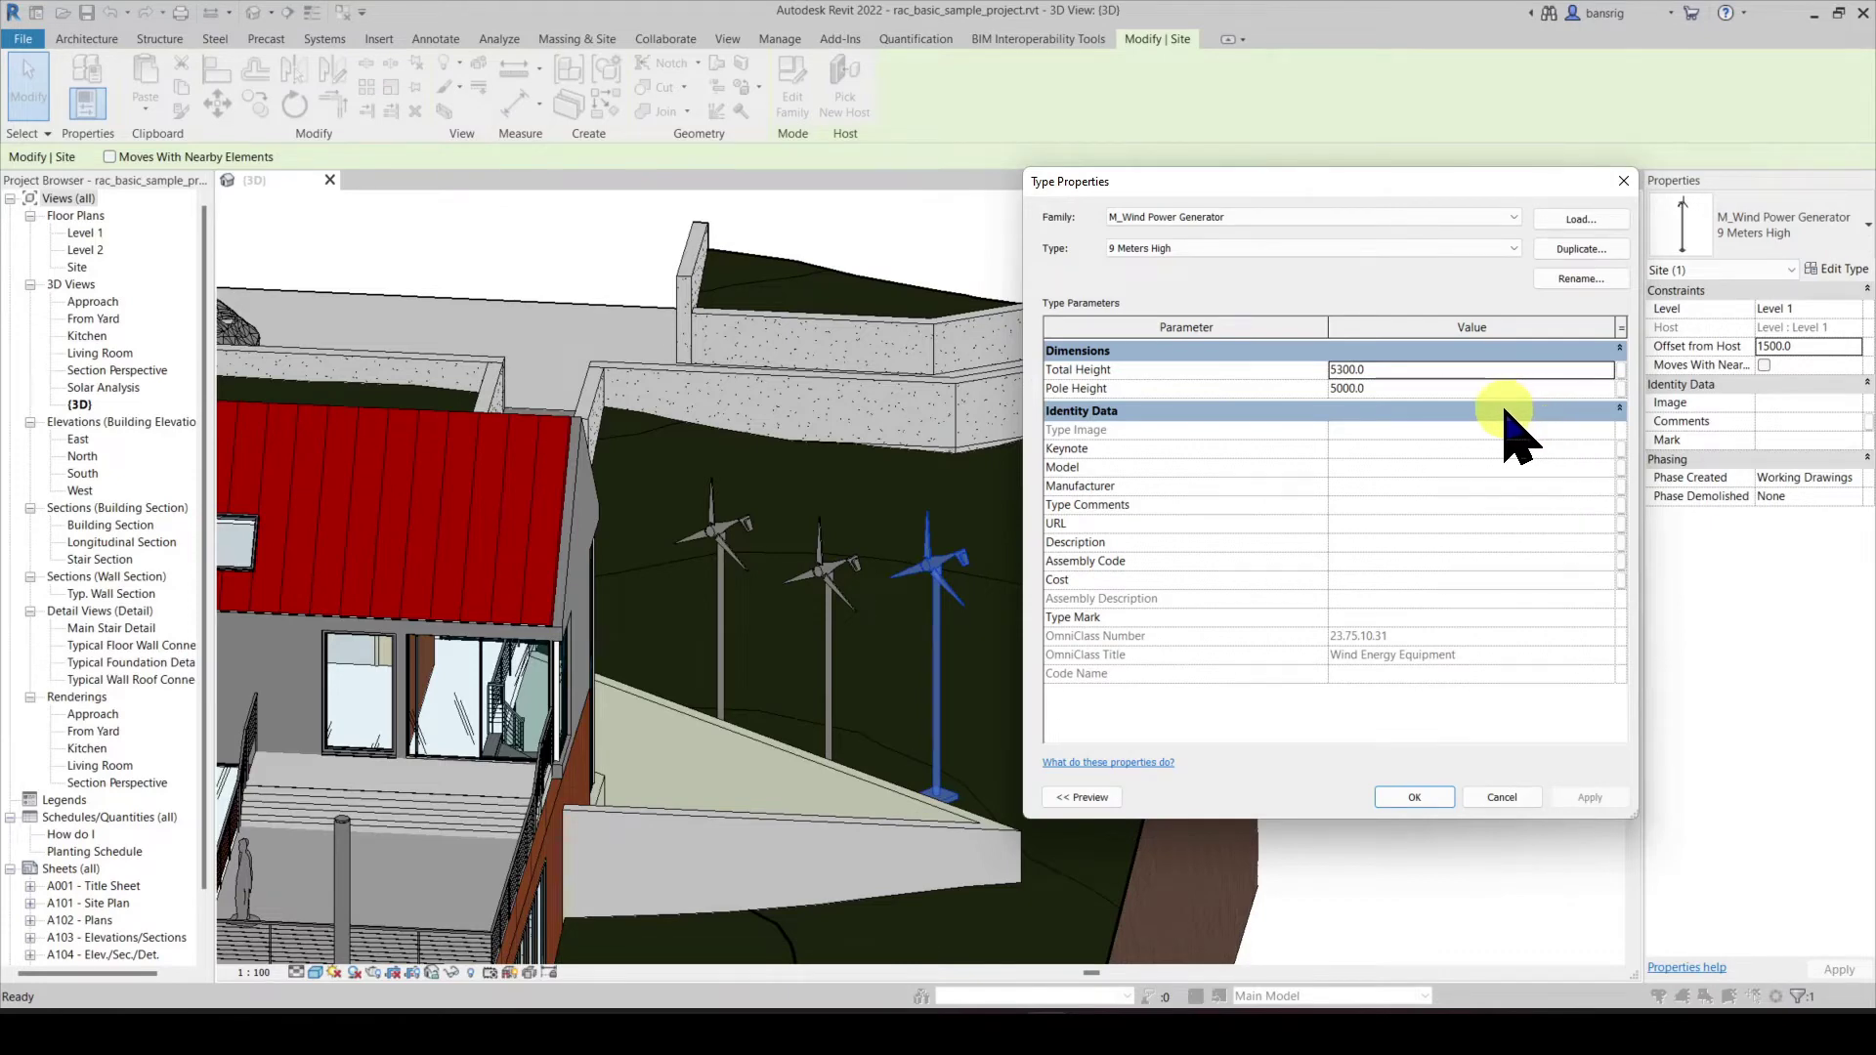
pyautogui.click(1428, 389)
pyautogui.write('90')
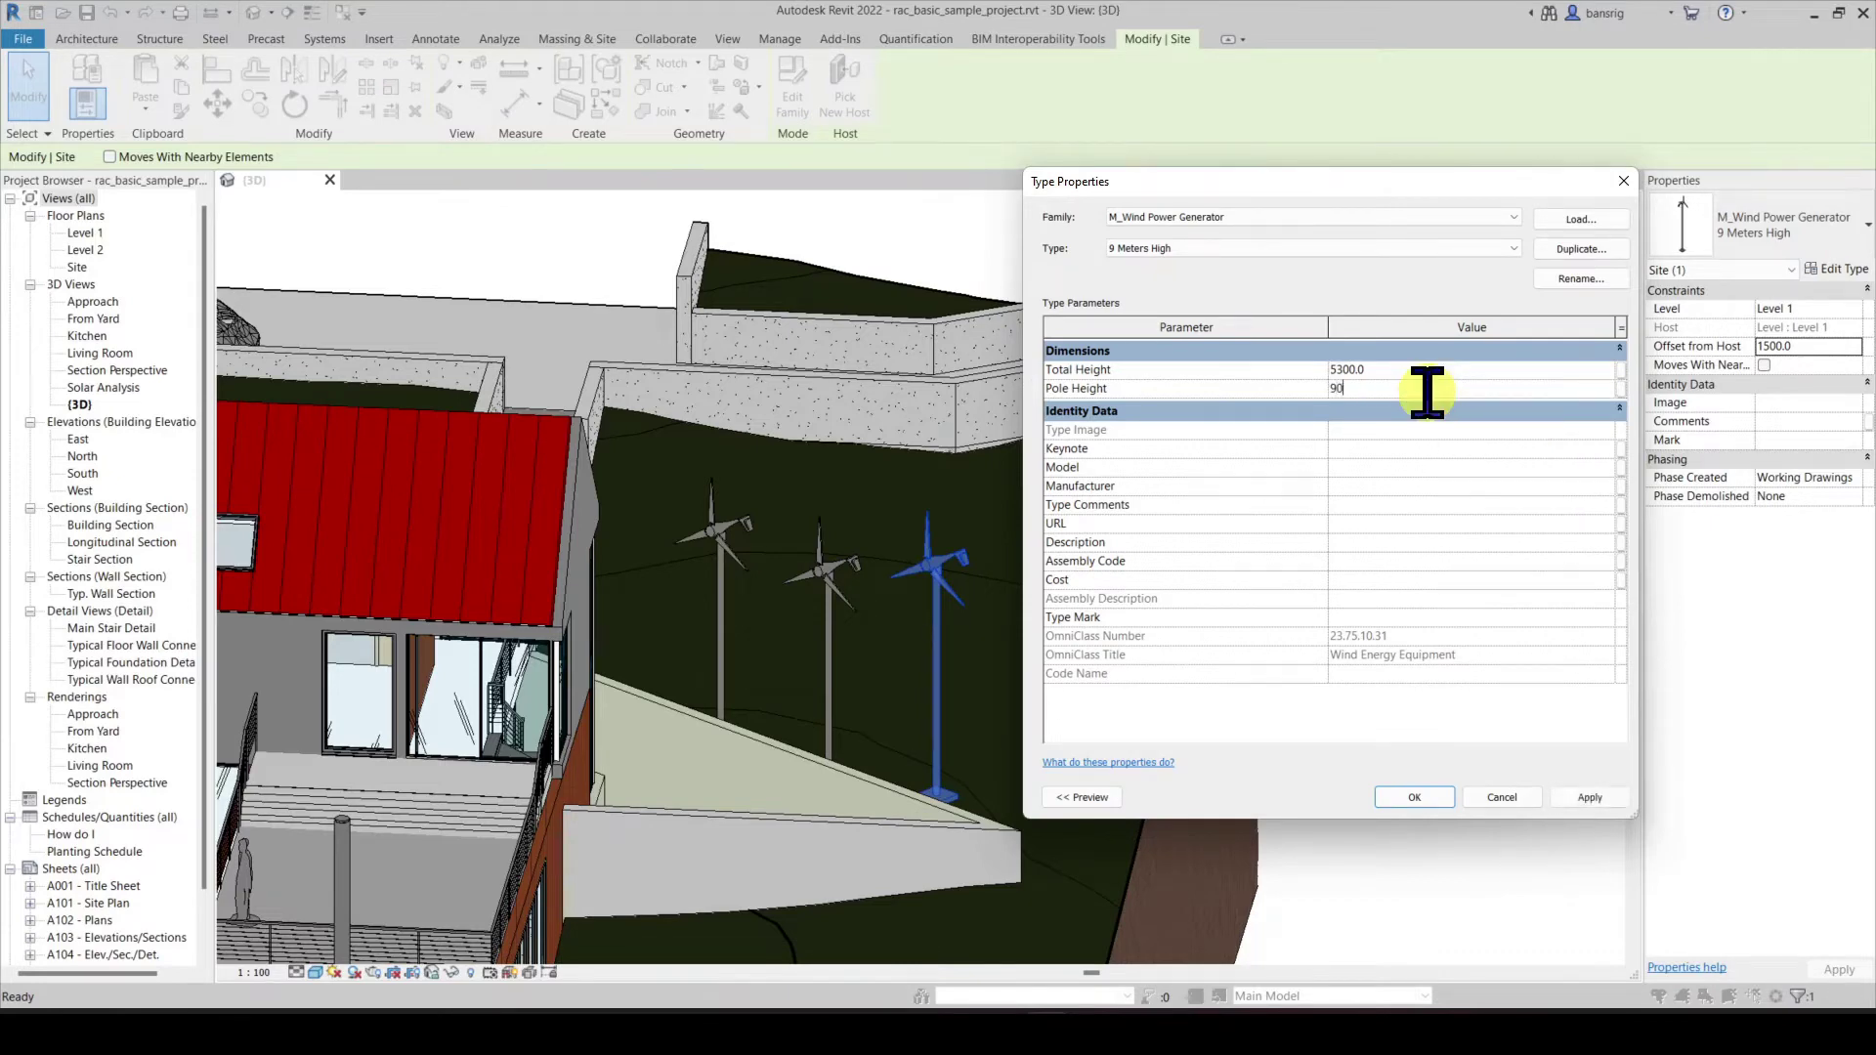
pyautogui.write('00')
pyautogui.click(1413, 797)
pyautogui.click(1407, 826)
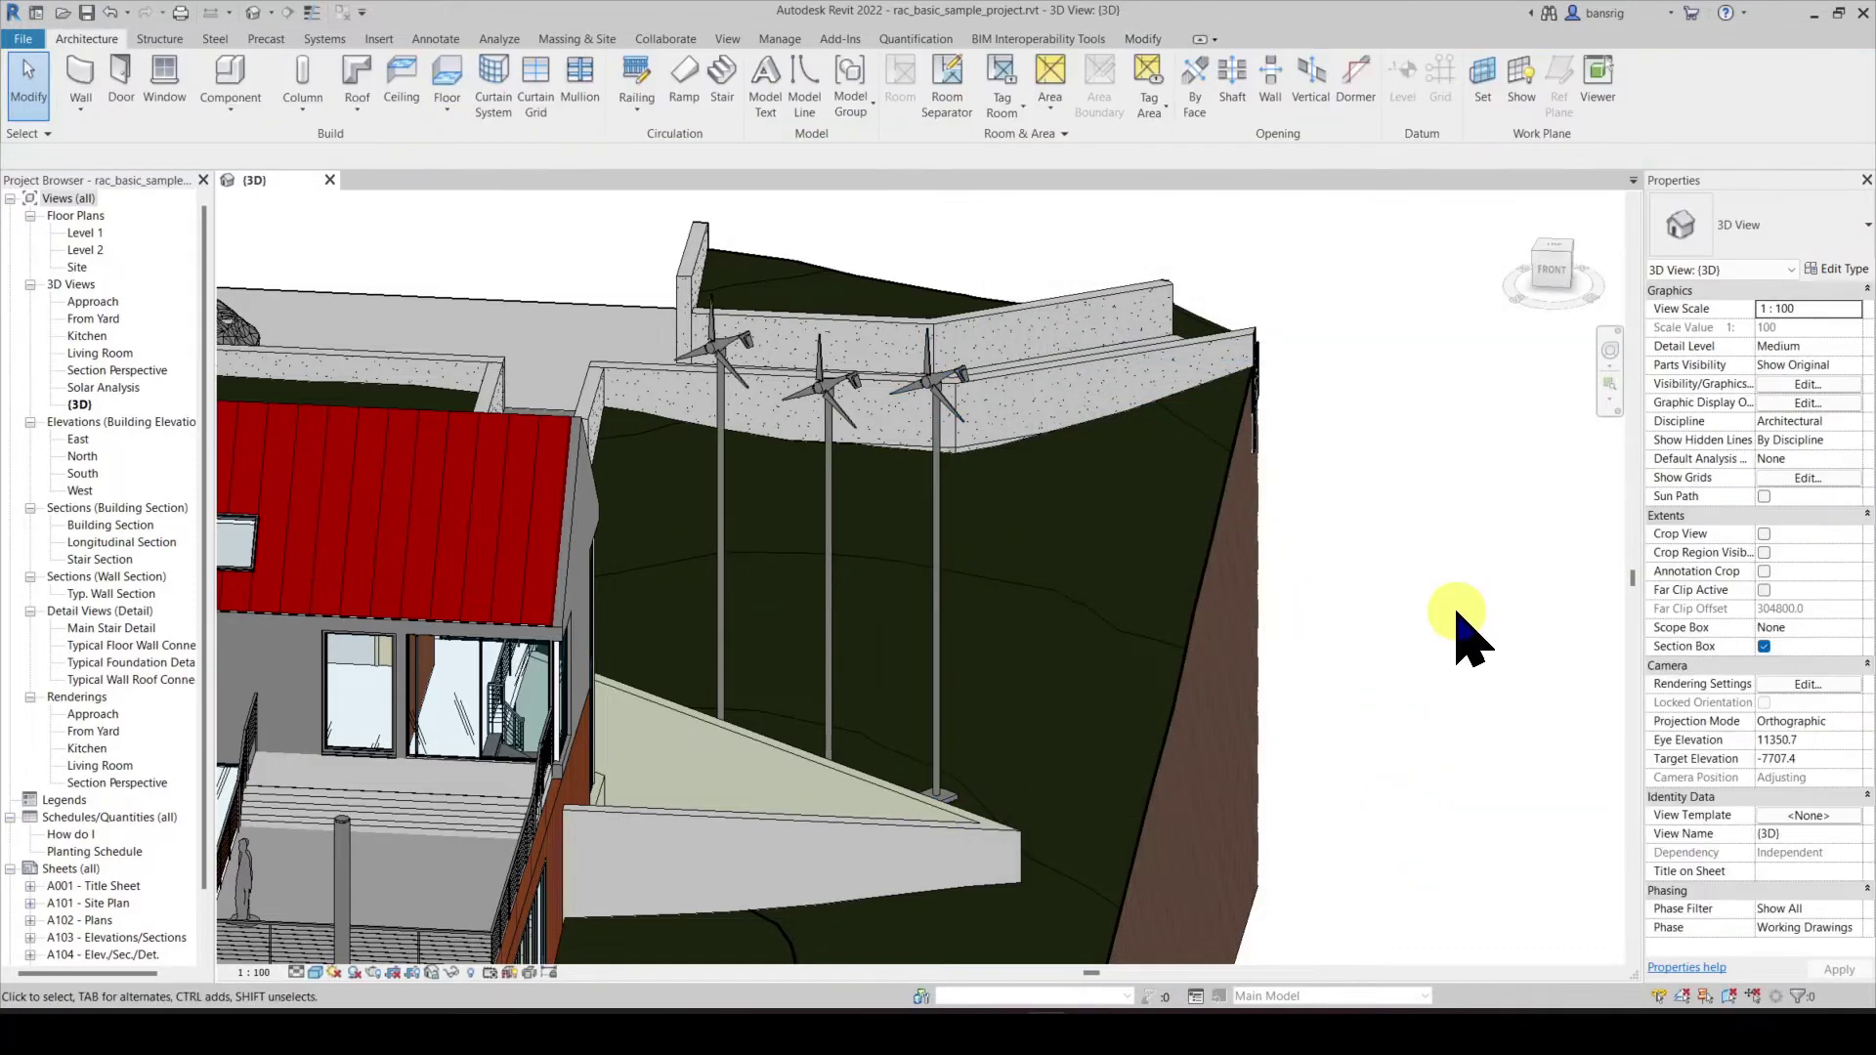
pyautogui.click(942, 565)
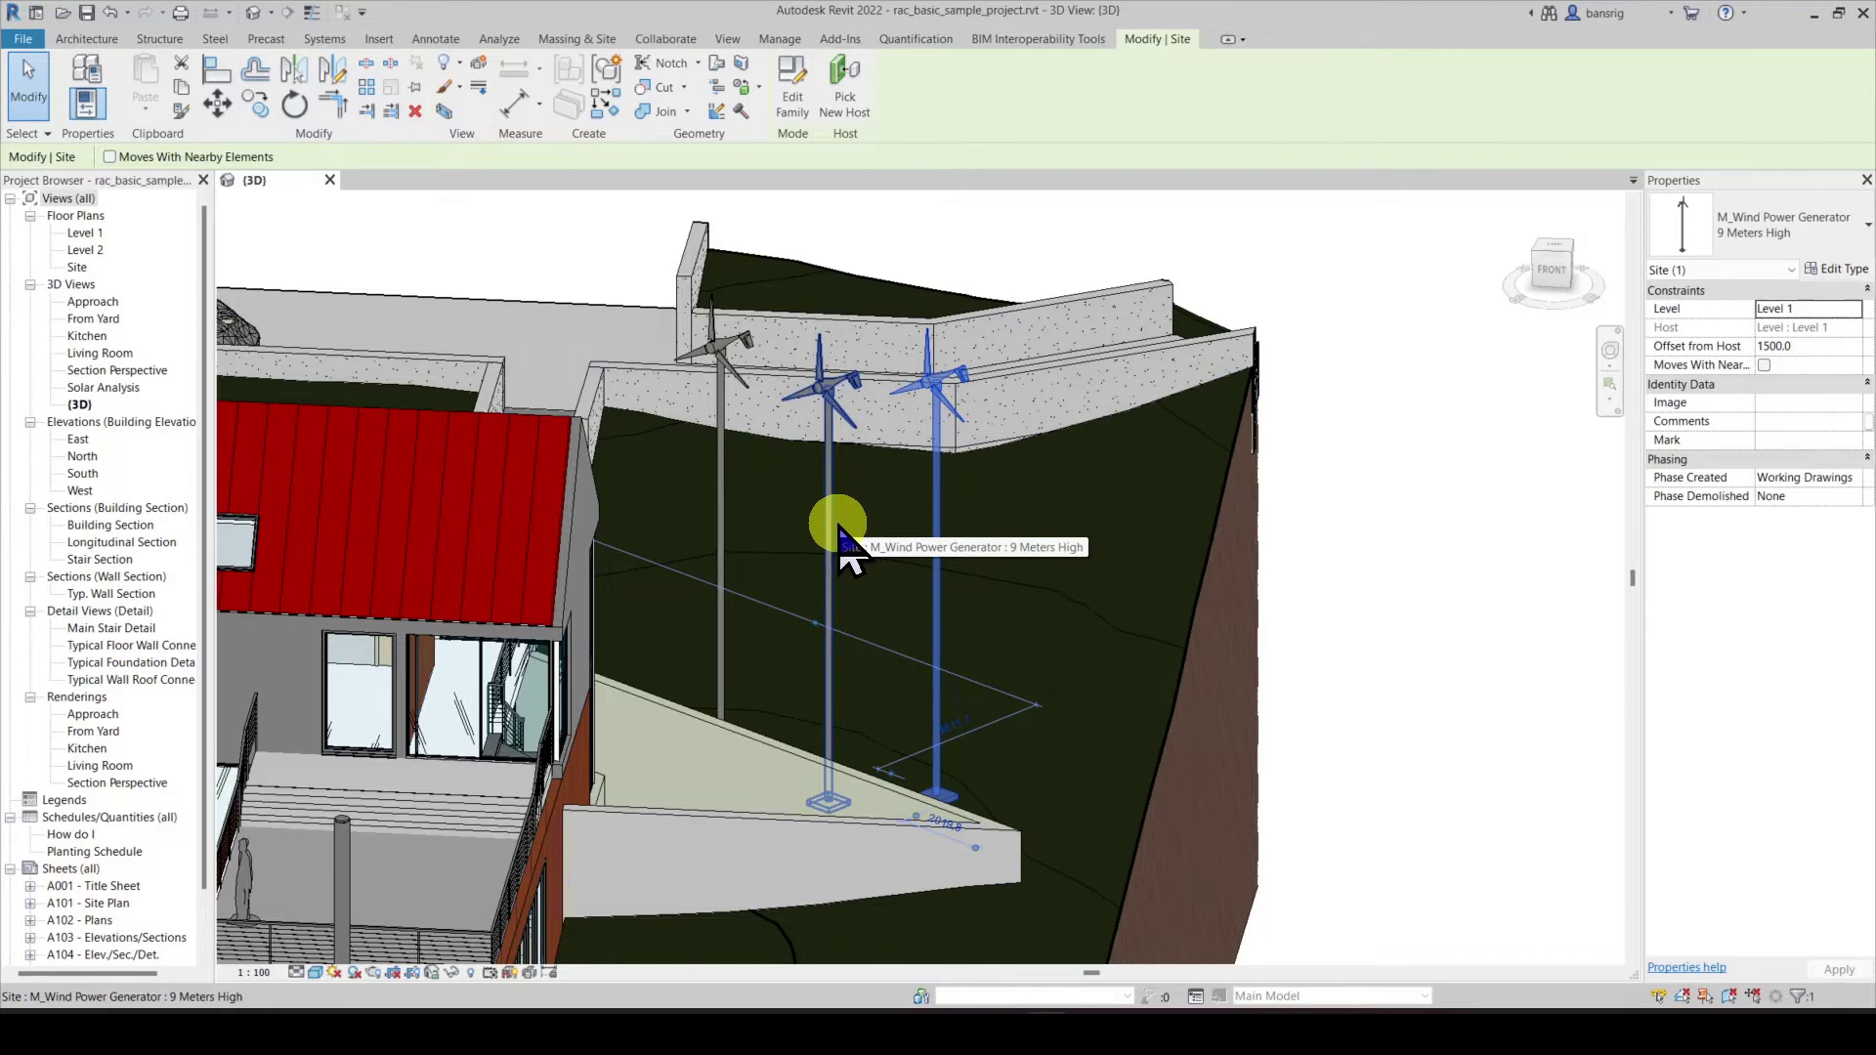
# - Duplicate the 9 Meters High generator type as a new type named '5 Meter High'
pyautogui.click(1825, 269)
pyautogui.click(1402, 369)
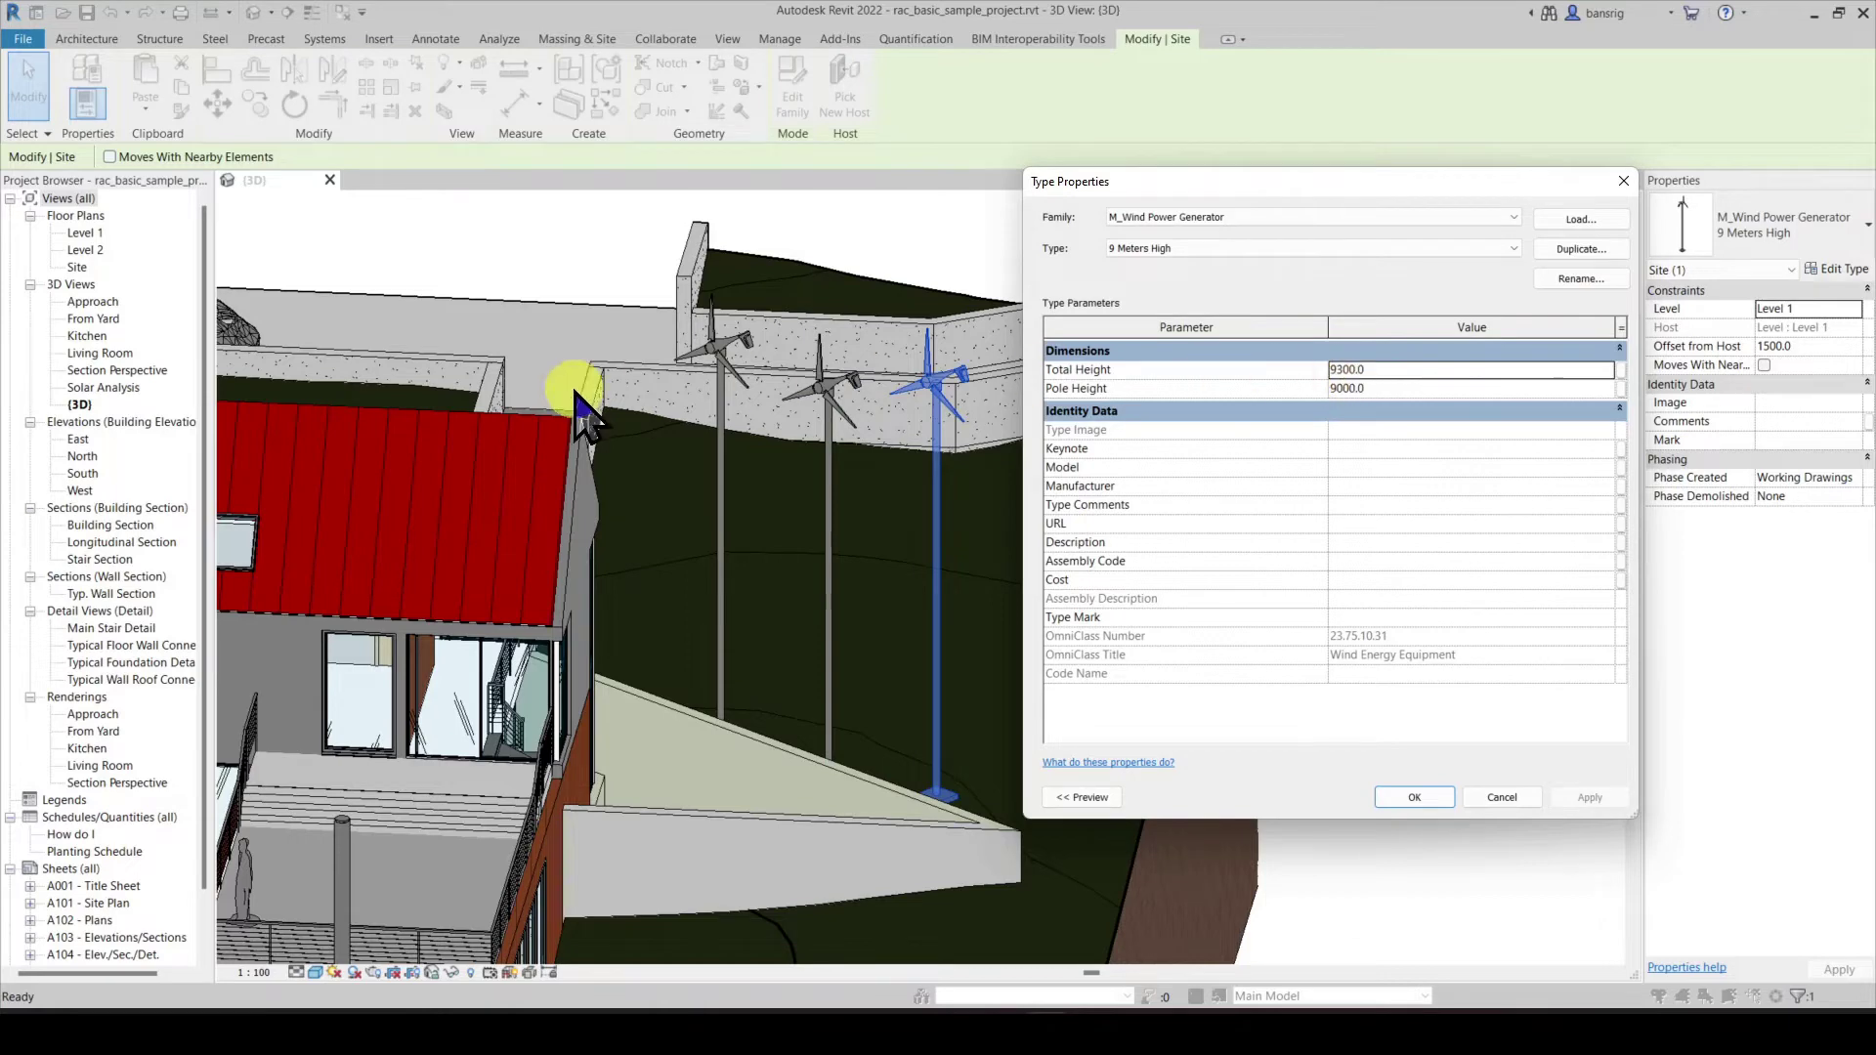
pyautogui.moveTo(1075, 457)
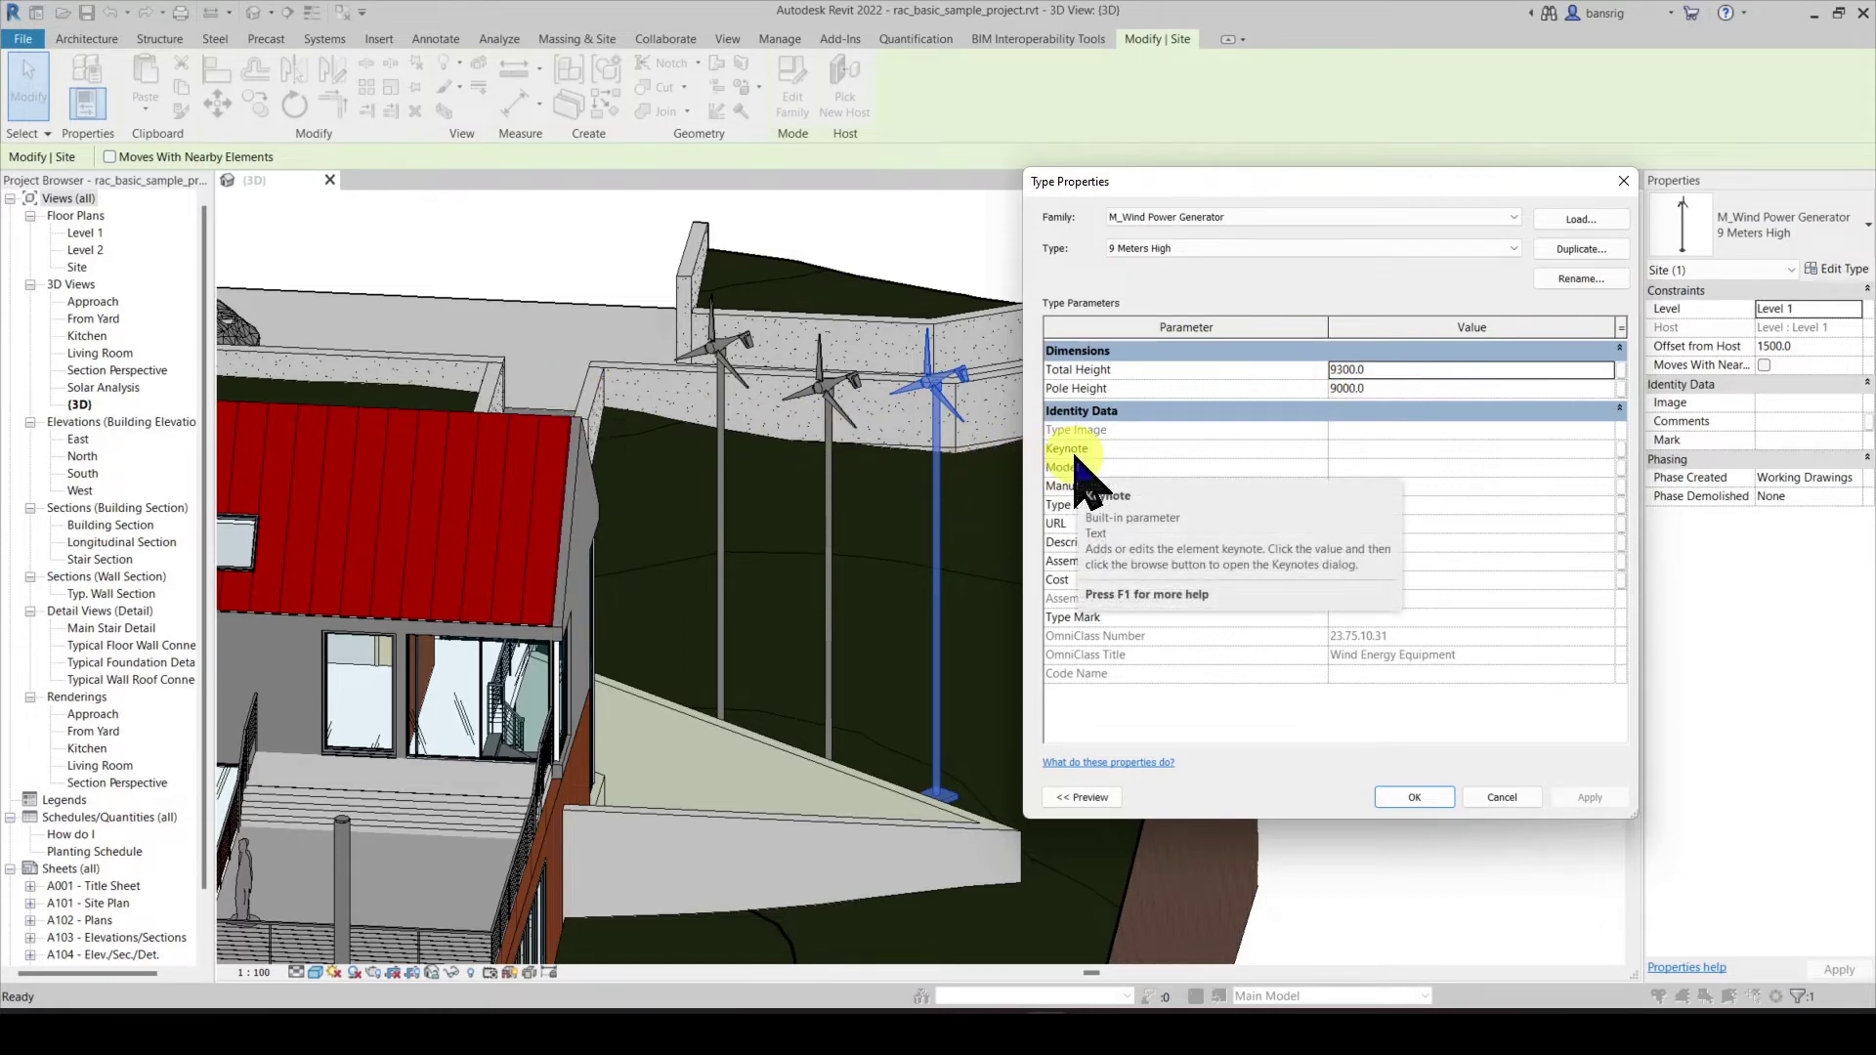
pyautogui.moveTo(1300, 467)
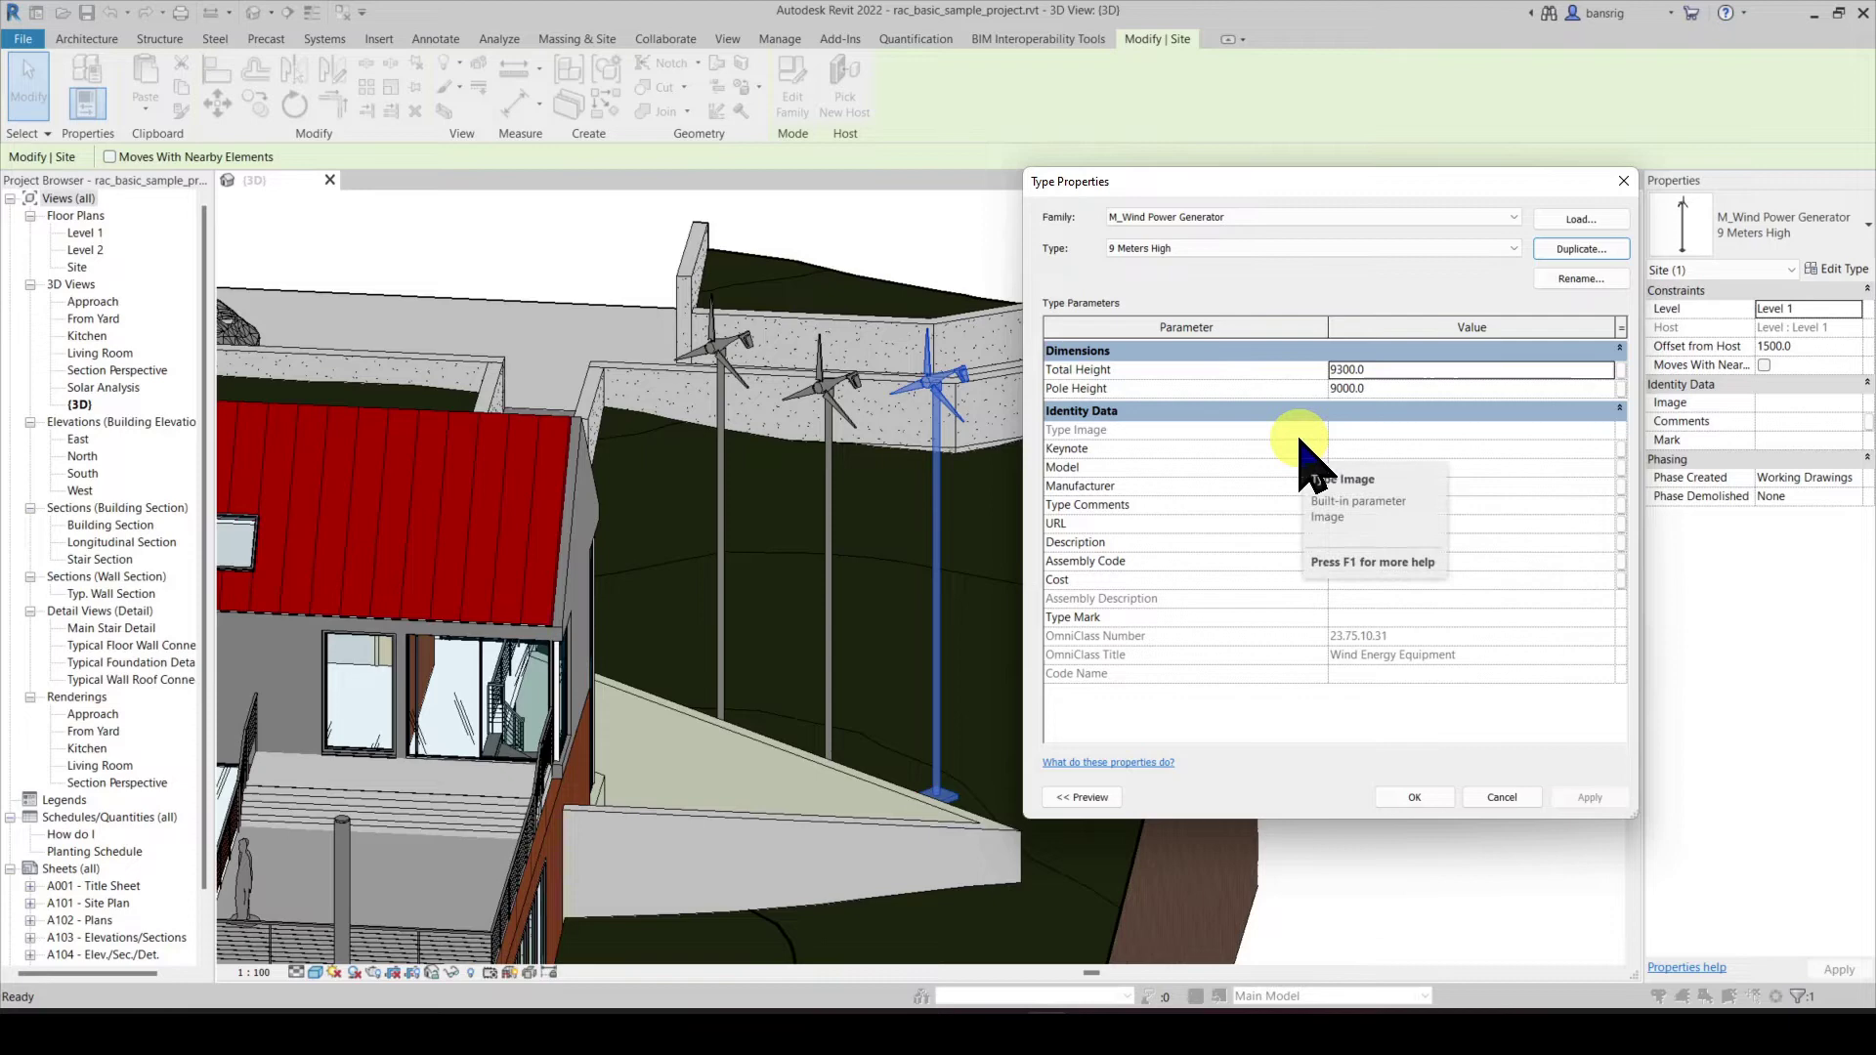
pyautogui.click(1583, 251)
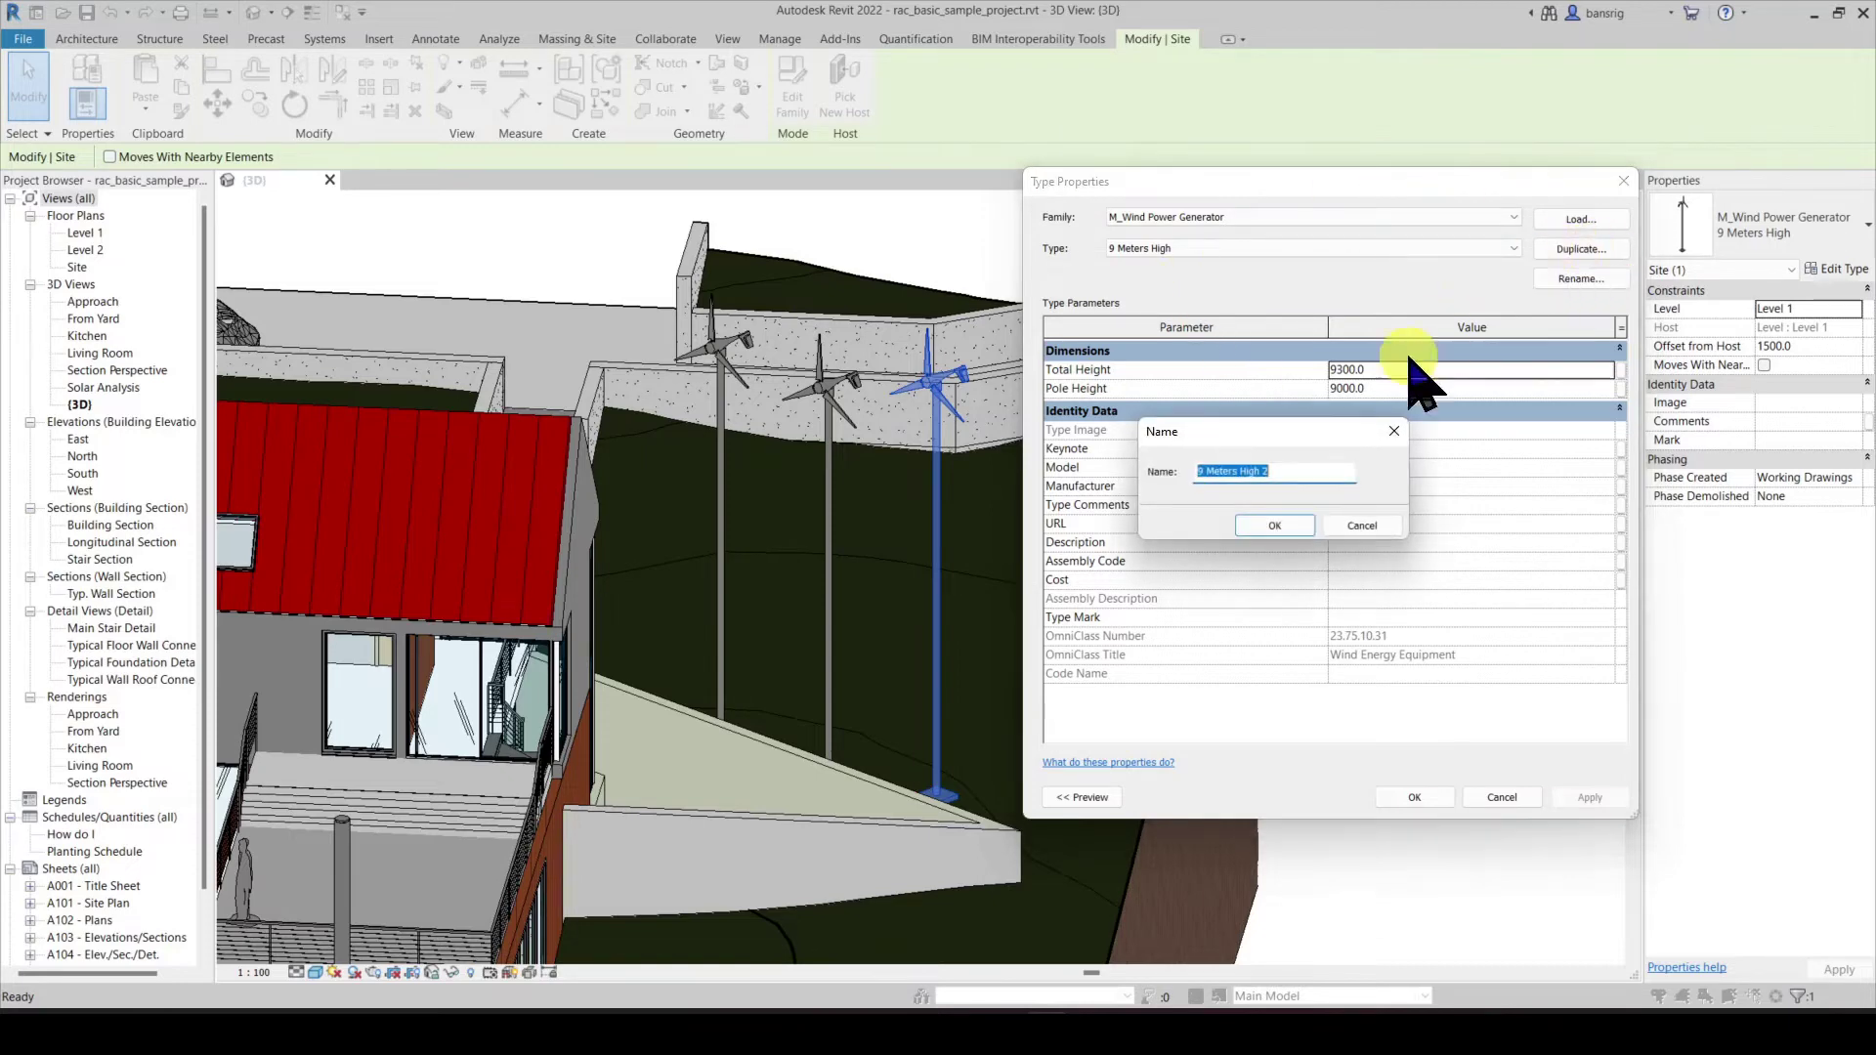
pyautogui.write('5')
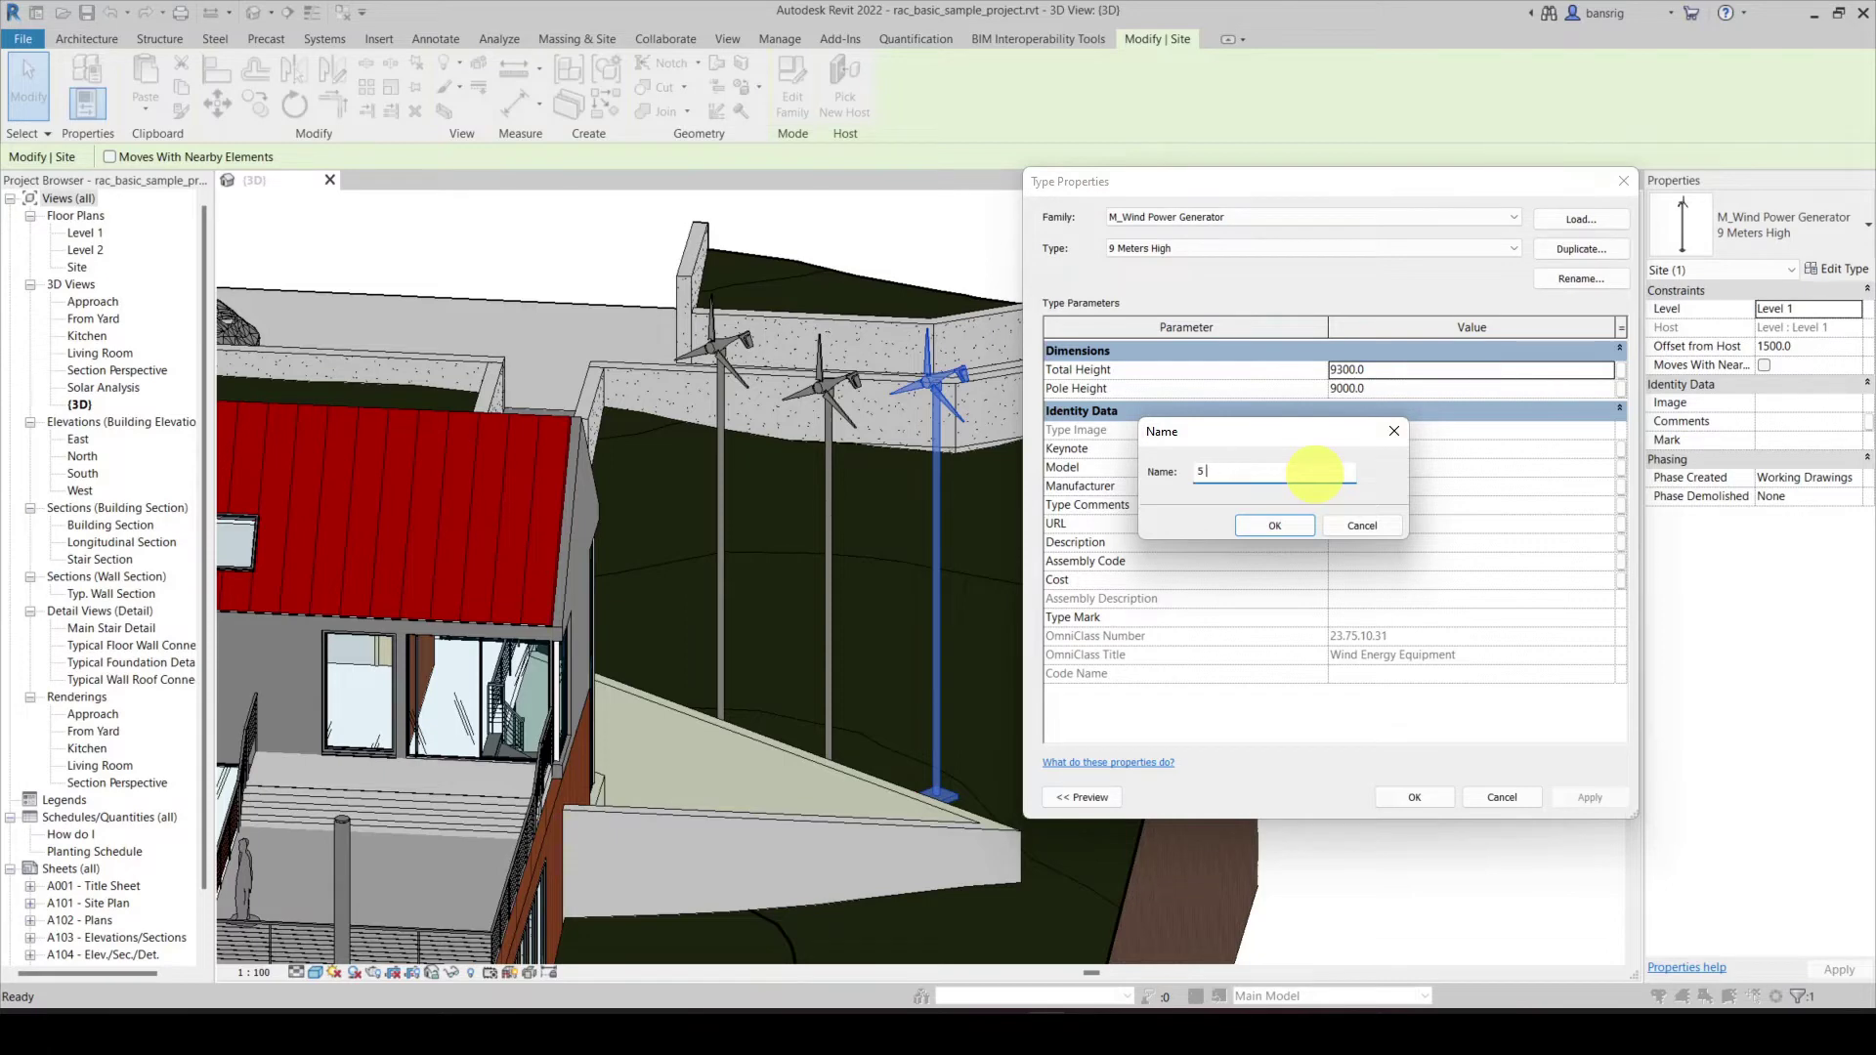
pyautogui.write(' Meter High')
pyautogui.click(1292, 528)
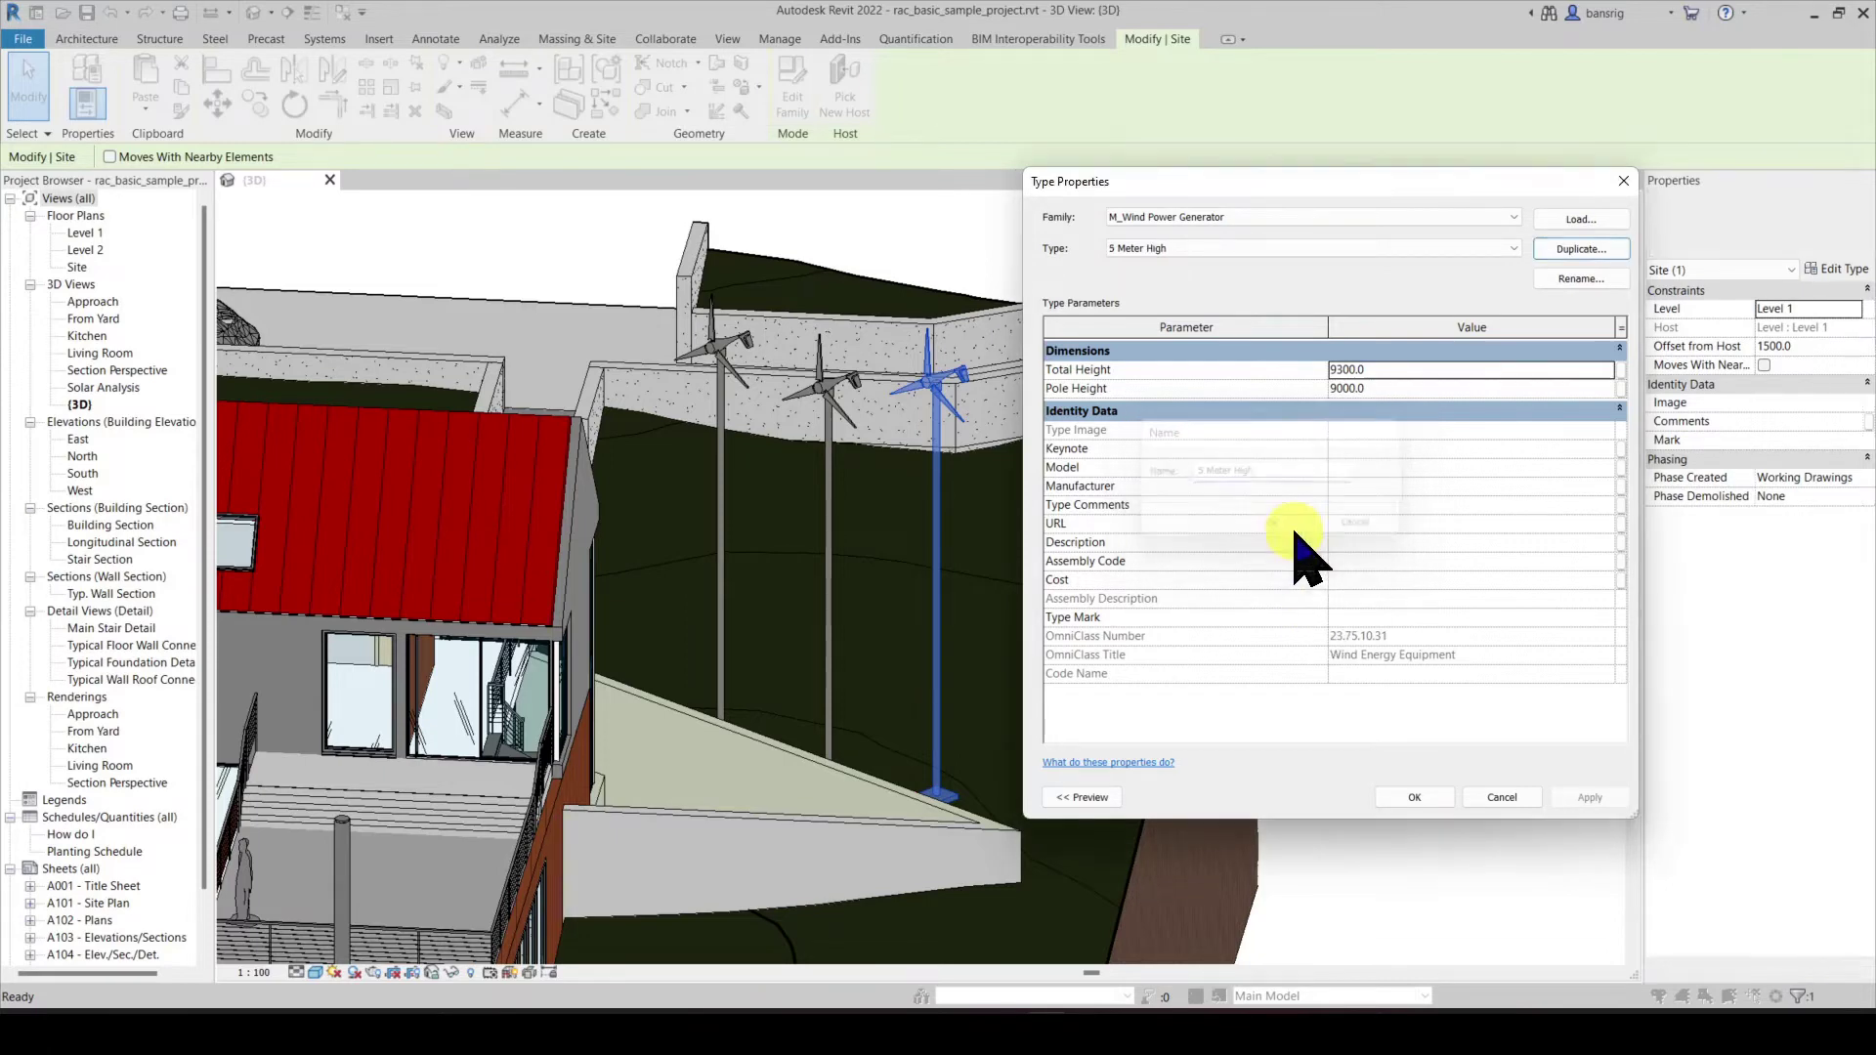
# - Give the 5 Meter High type a Pole Height of 5000 and apply it
pyautogui.click(1399, 389)
pyautogui.write('5')
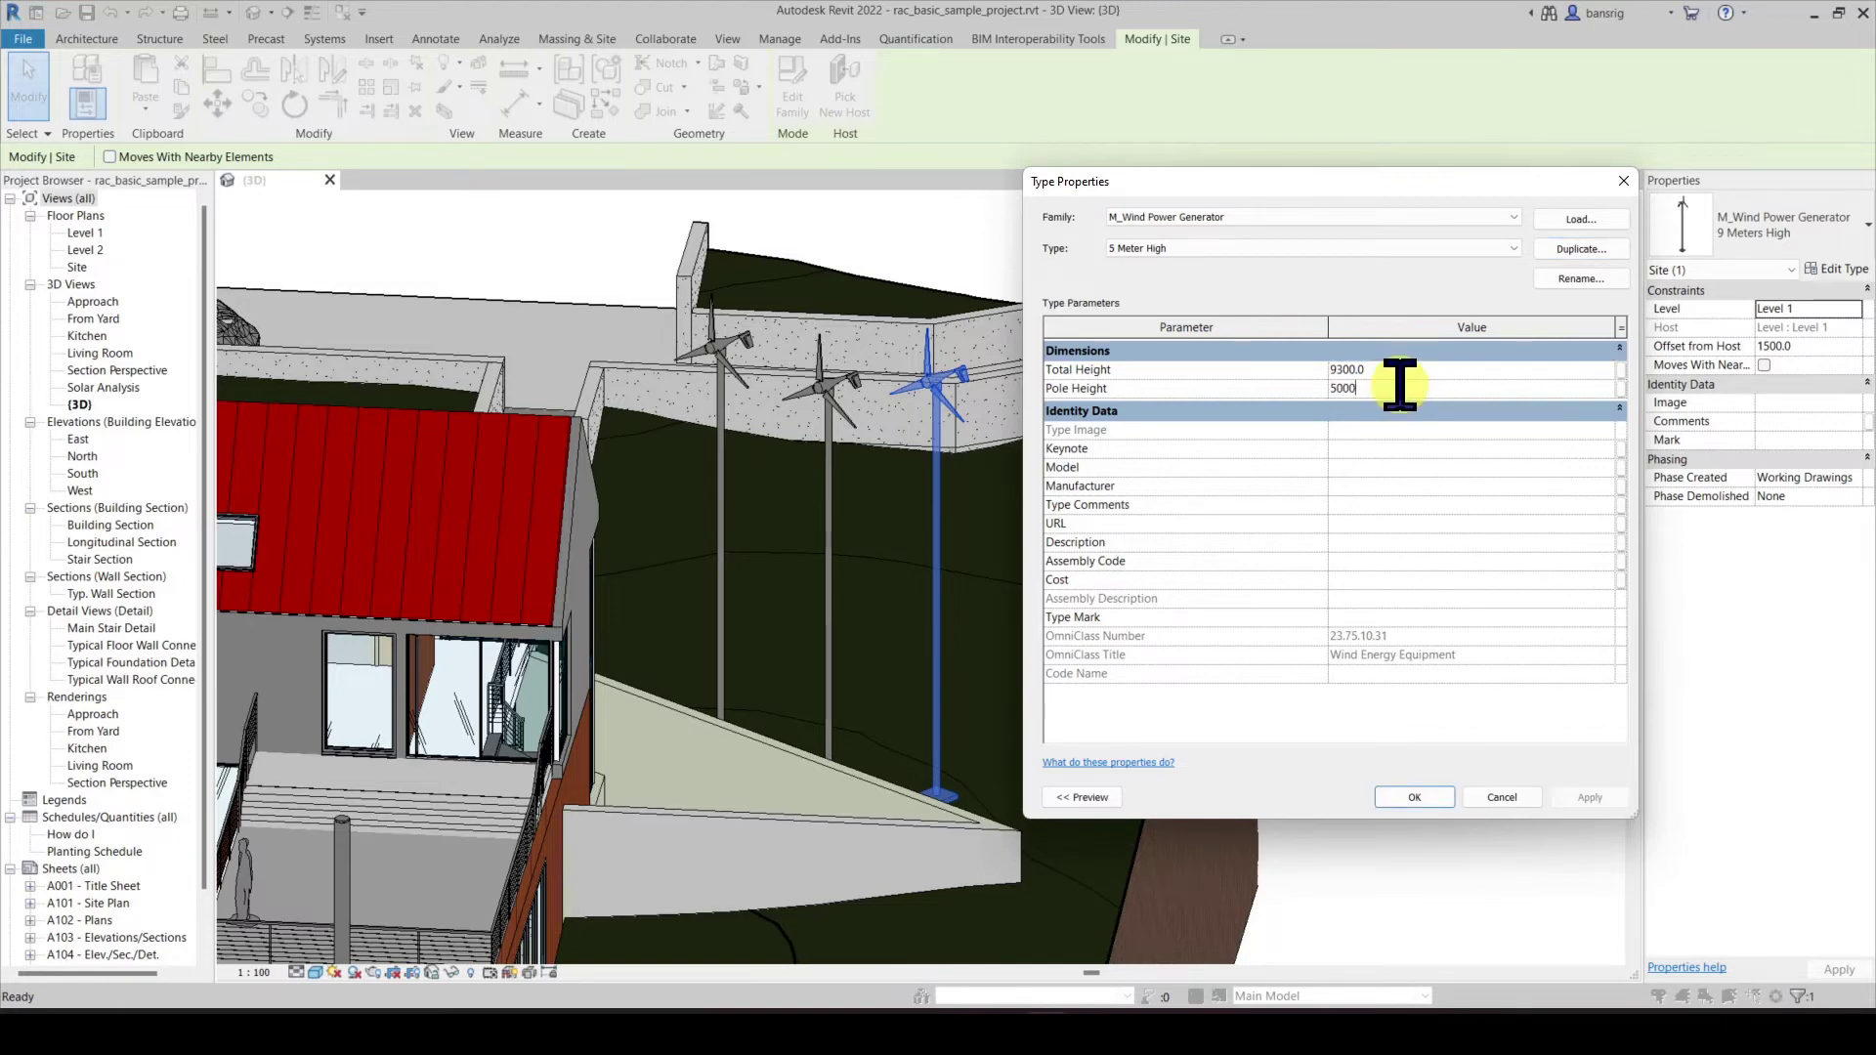
pyautogui.click(1404, 799)
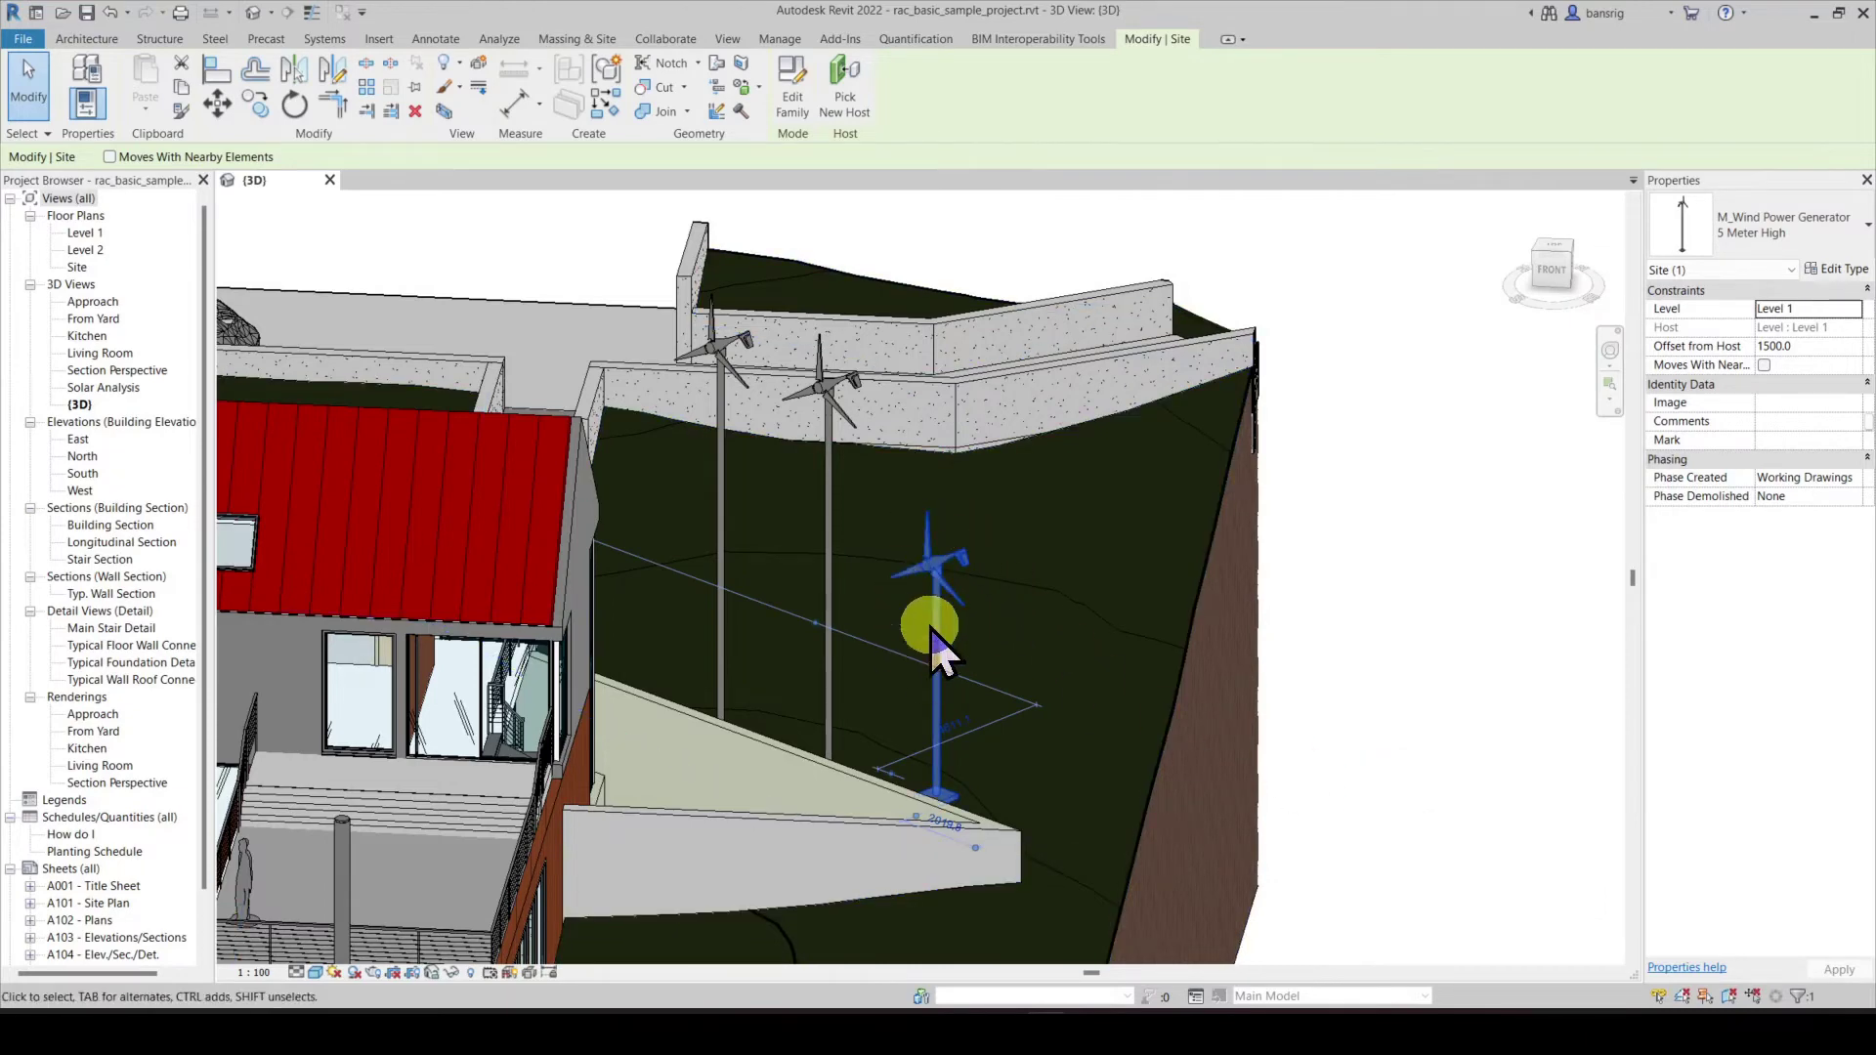
pyautogui.rightClick(931, 578)
pyautogui.moveTo(1047, 298)
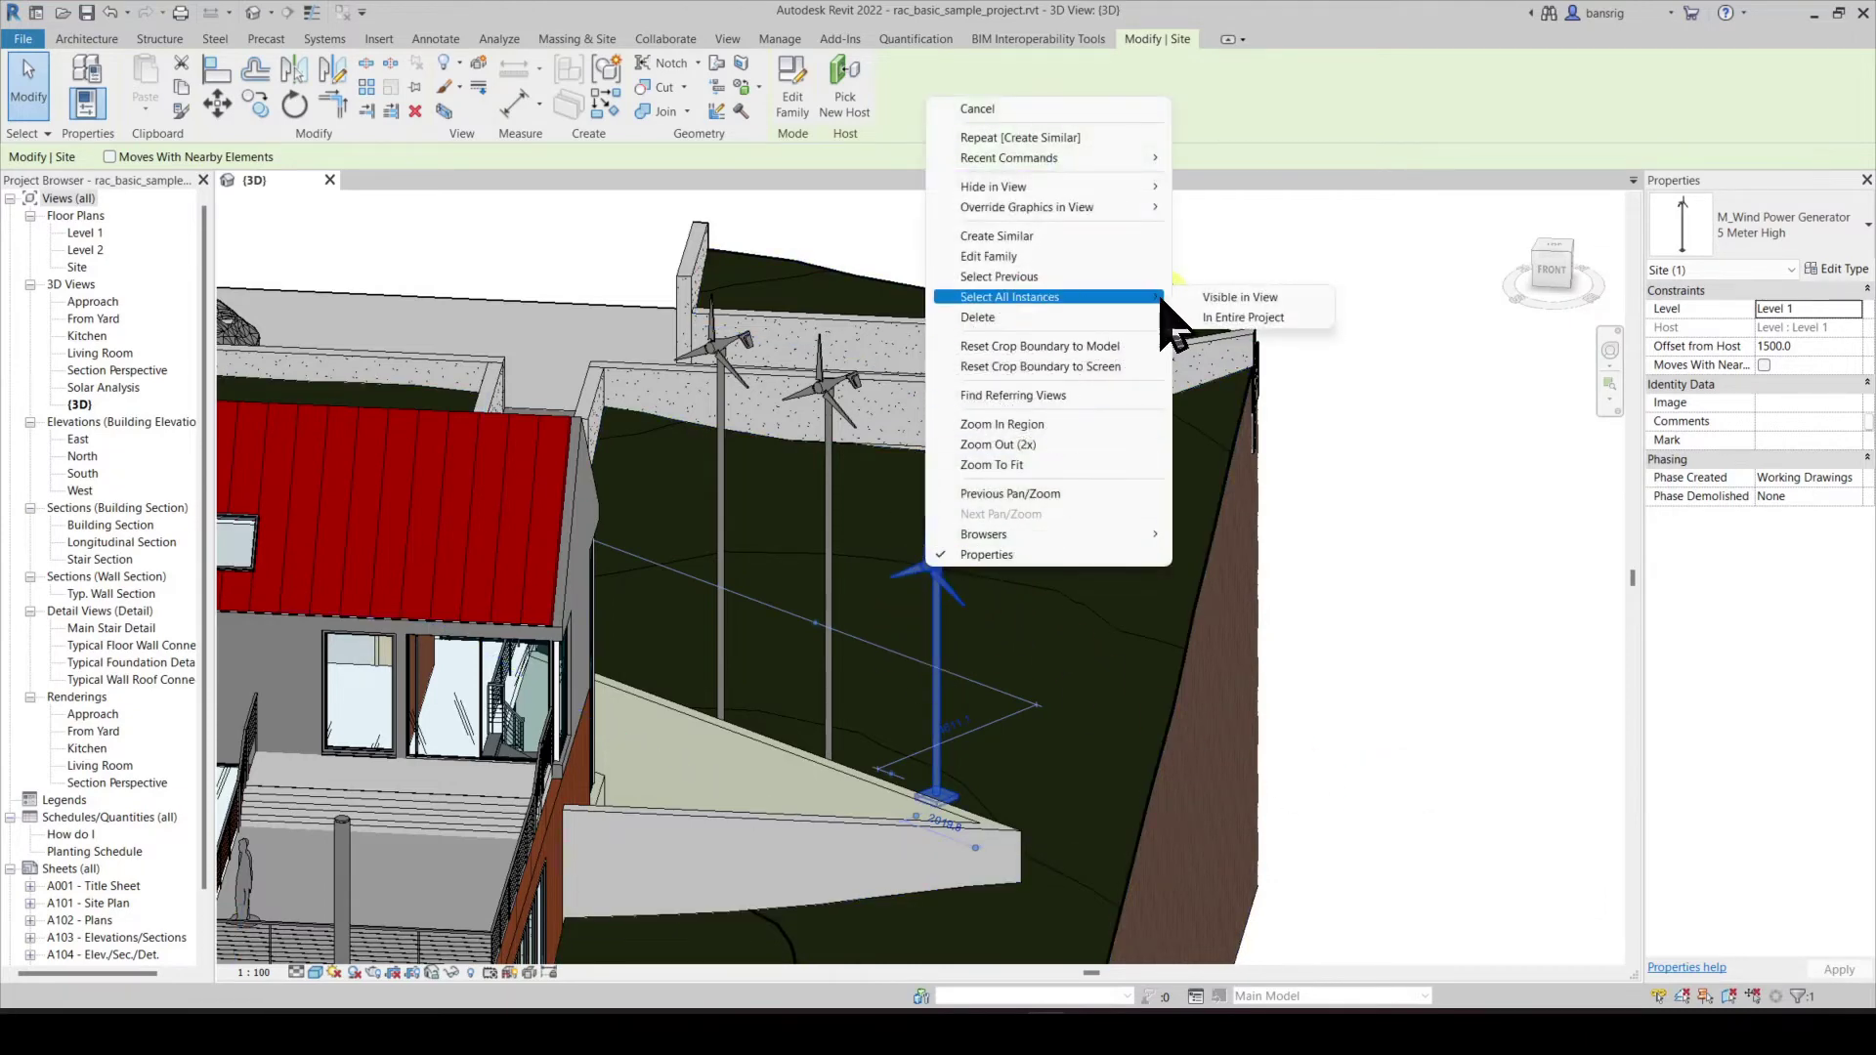
pyautogui.click(1214, 320)
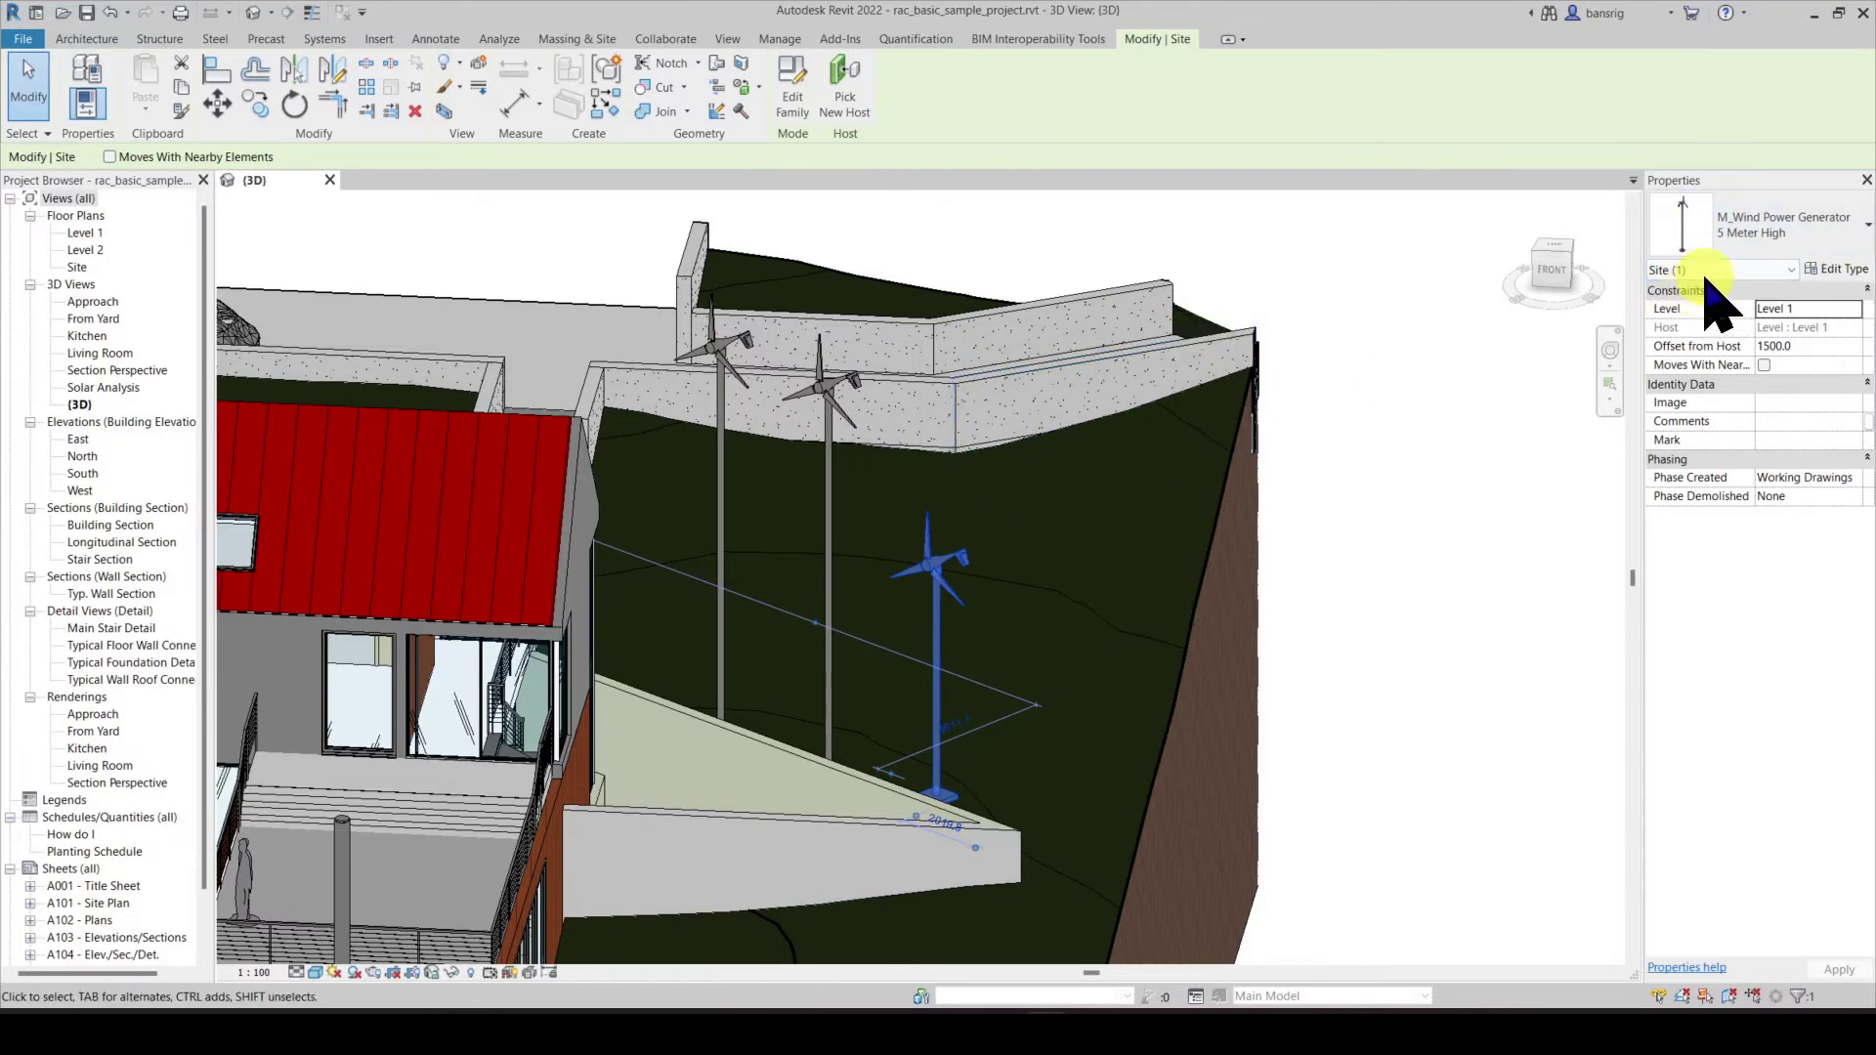
pyautogui.click(719, 418)
pyautogui.rightClick(719, 417)
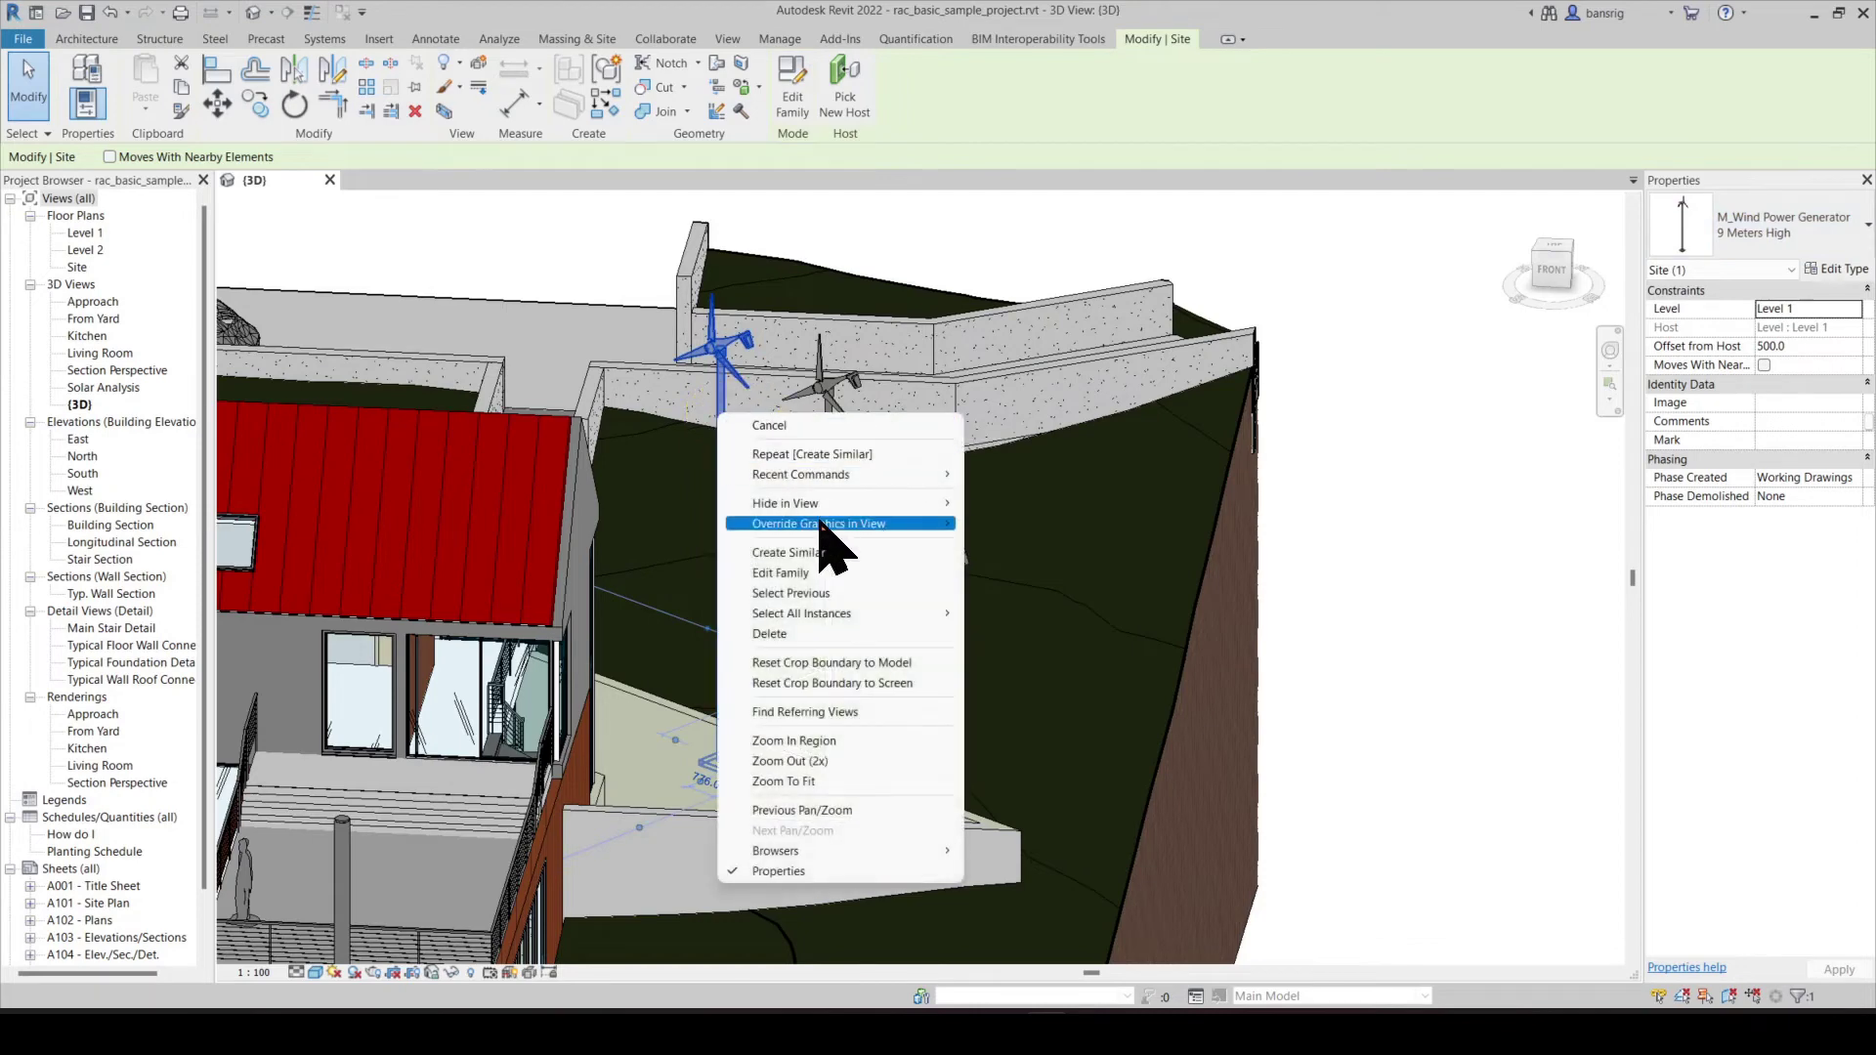
pyautogui.moveTo(835, 616)
pyautogui.click(1019, 636)
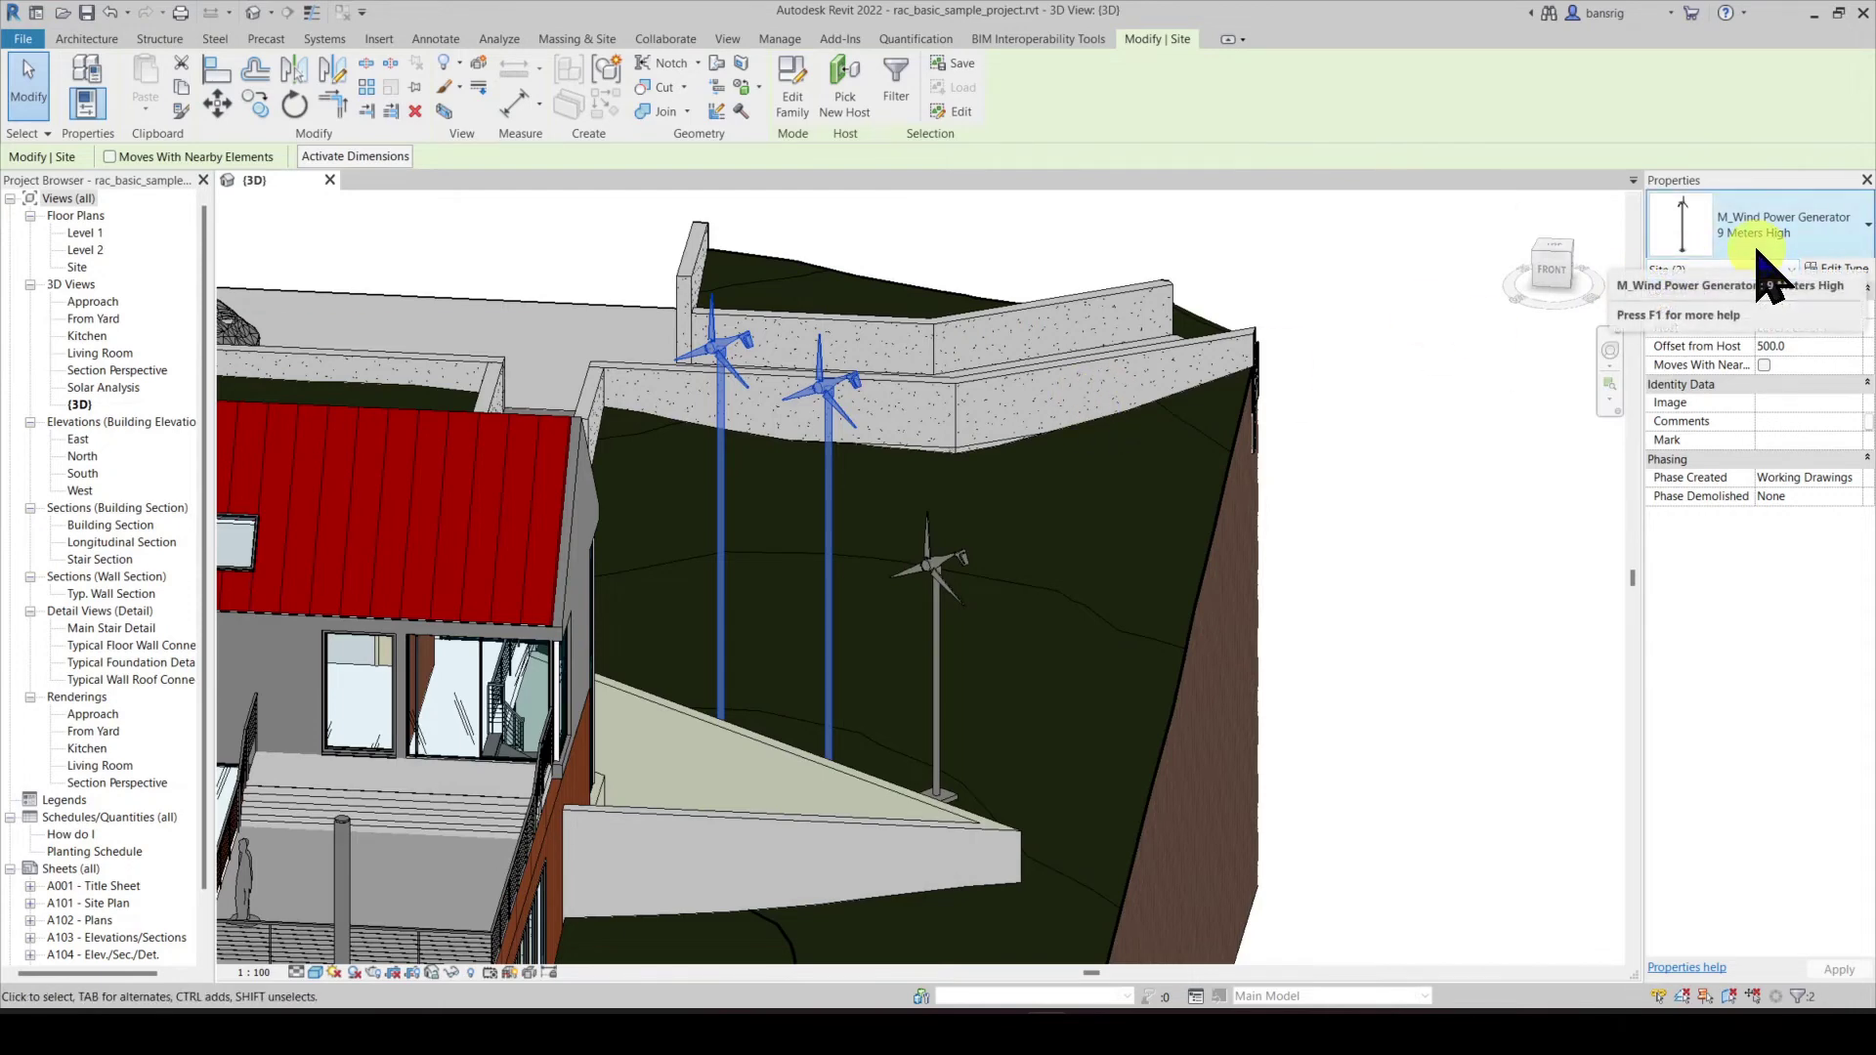
pyautogui.click(1403, 503)
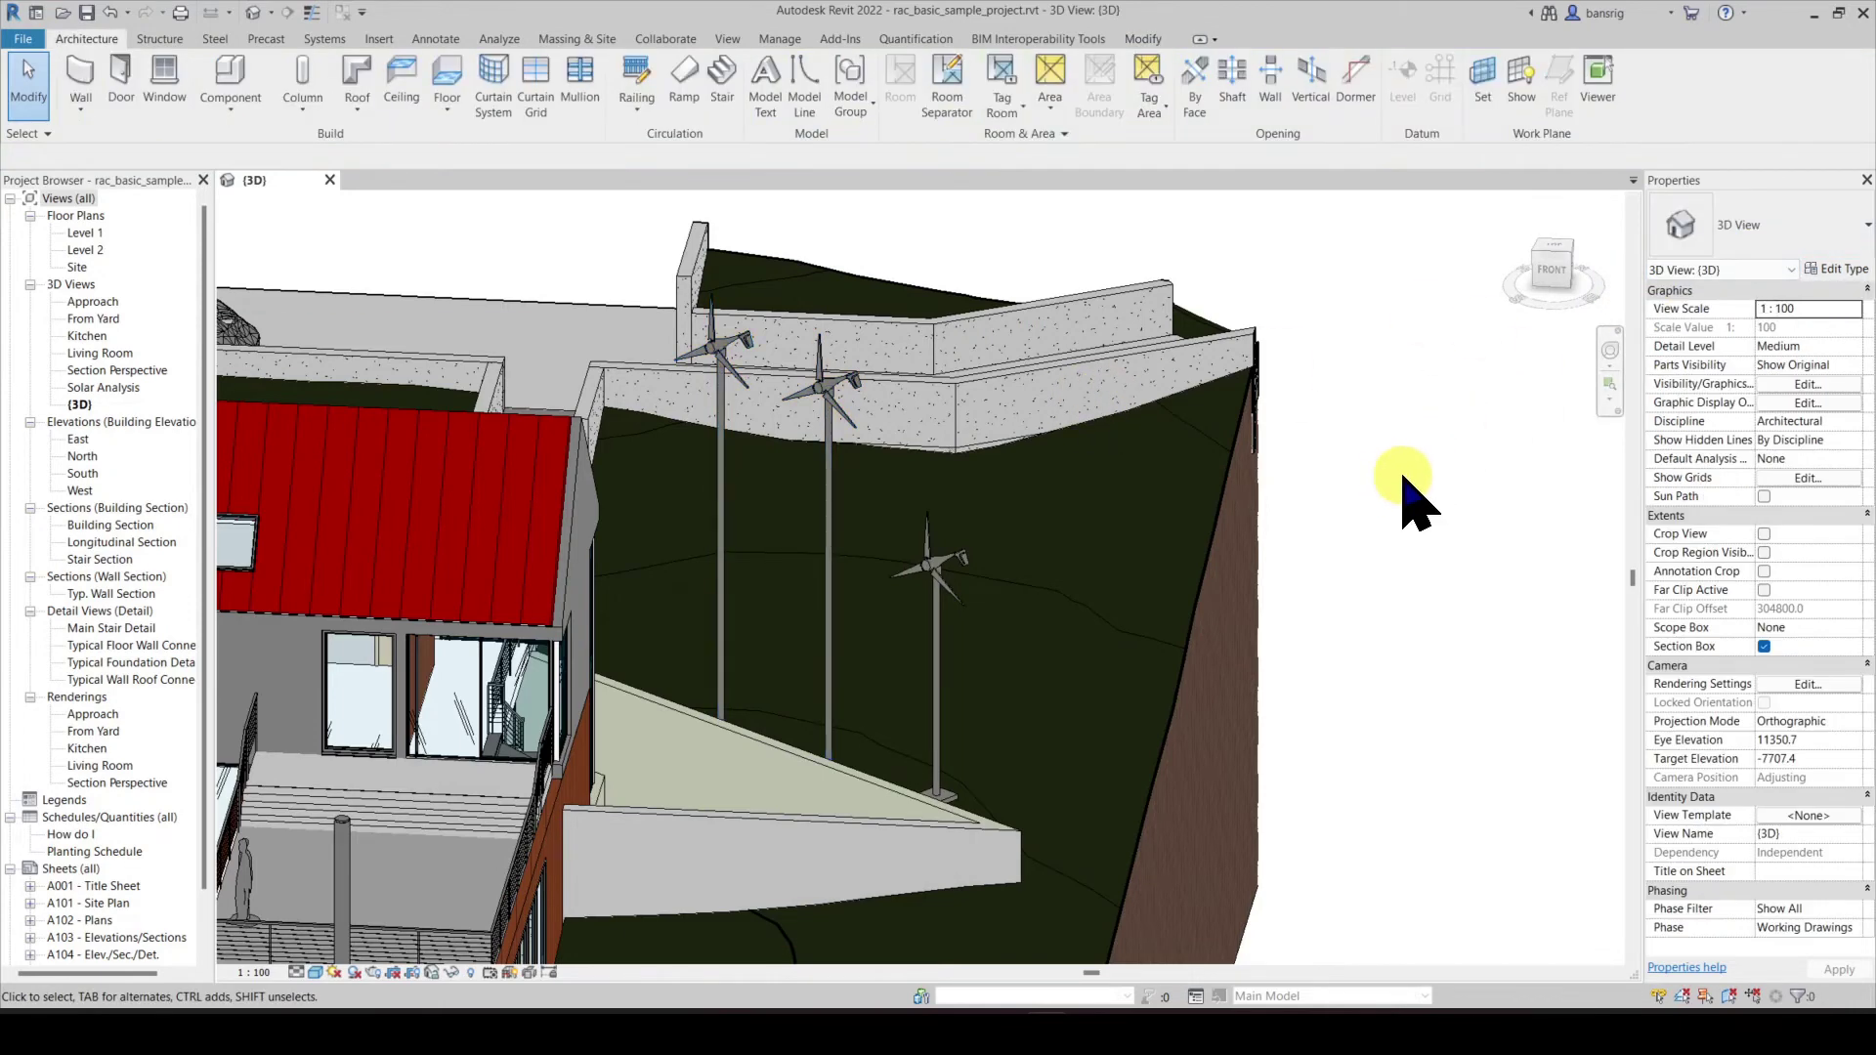
# - Switch the middle wind generator from 9 Meters High to the 5 Meter High type, then deselect it
pyautogui.click(824, 543)
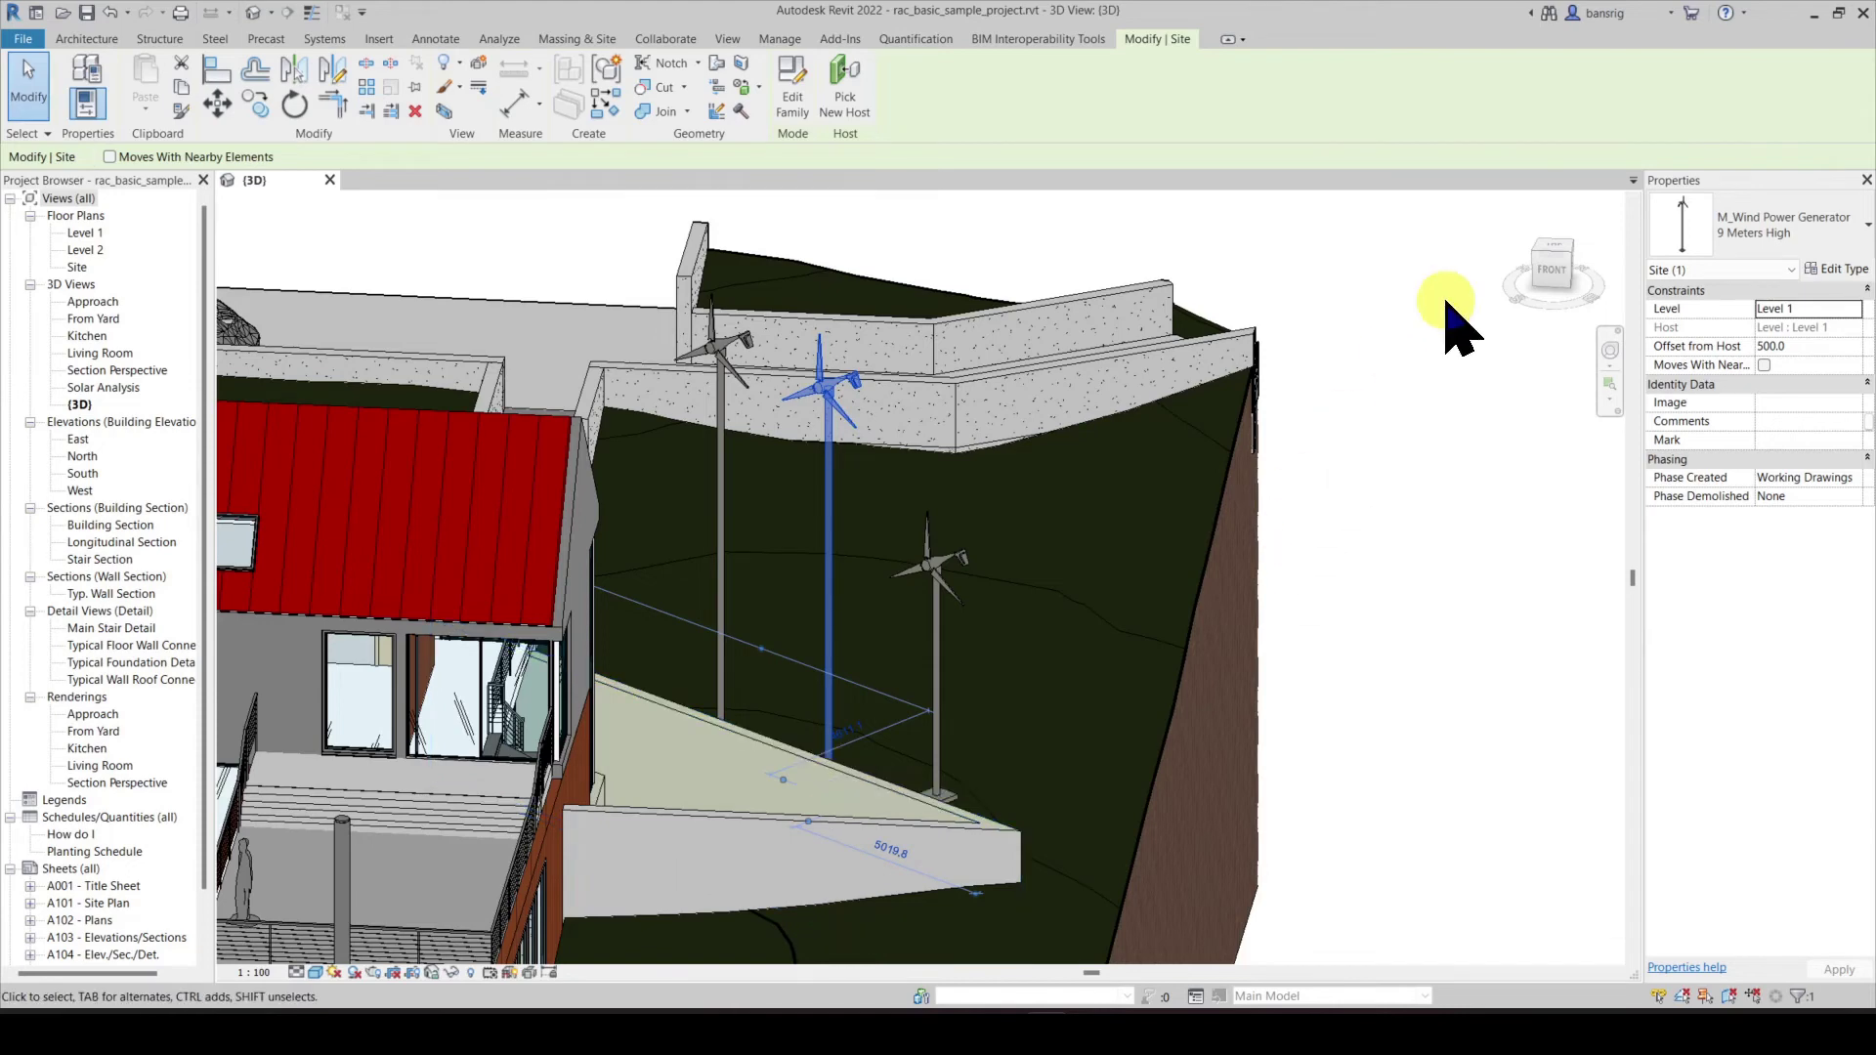
pyautogui.click(1780, 230)
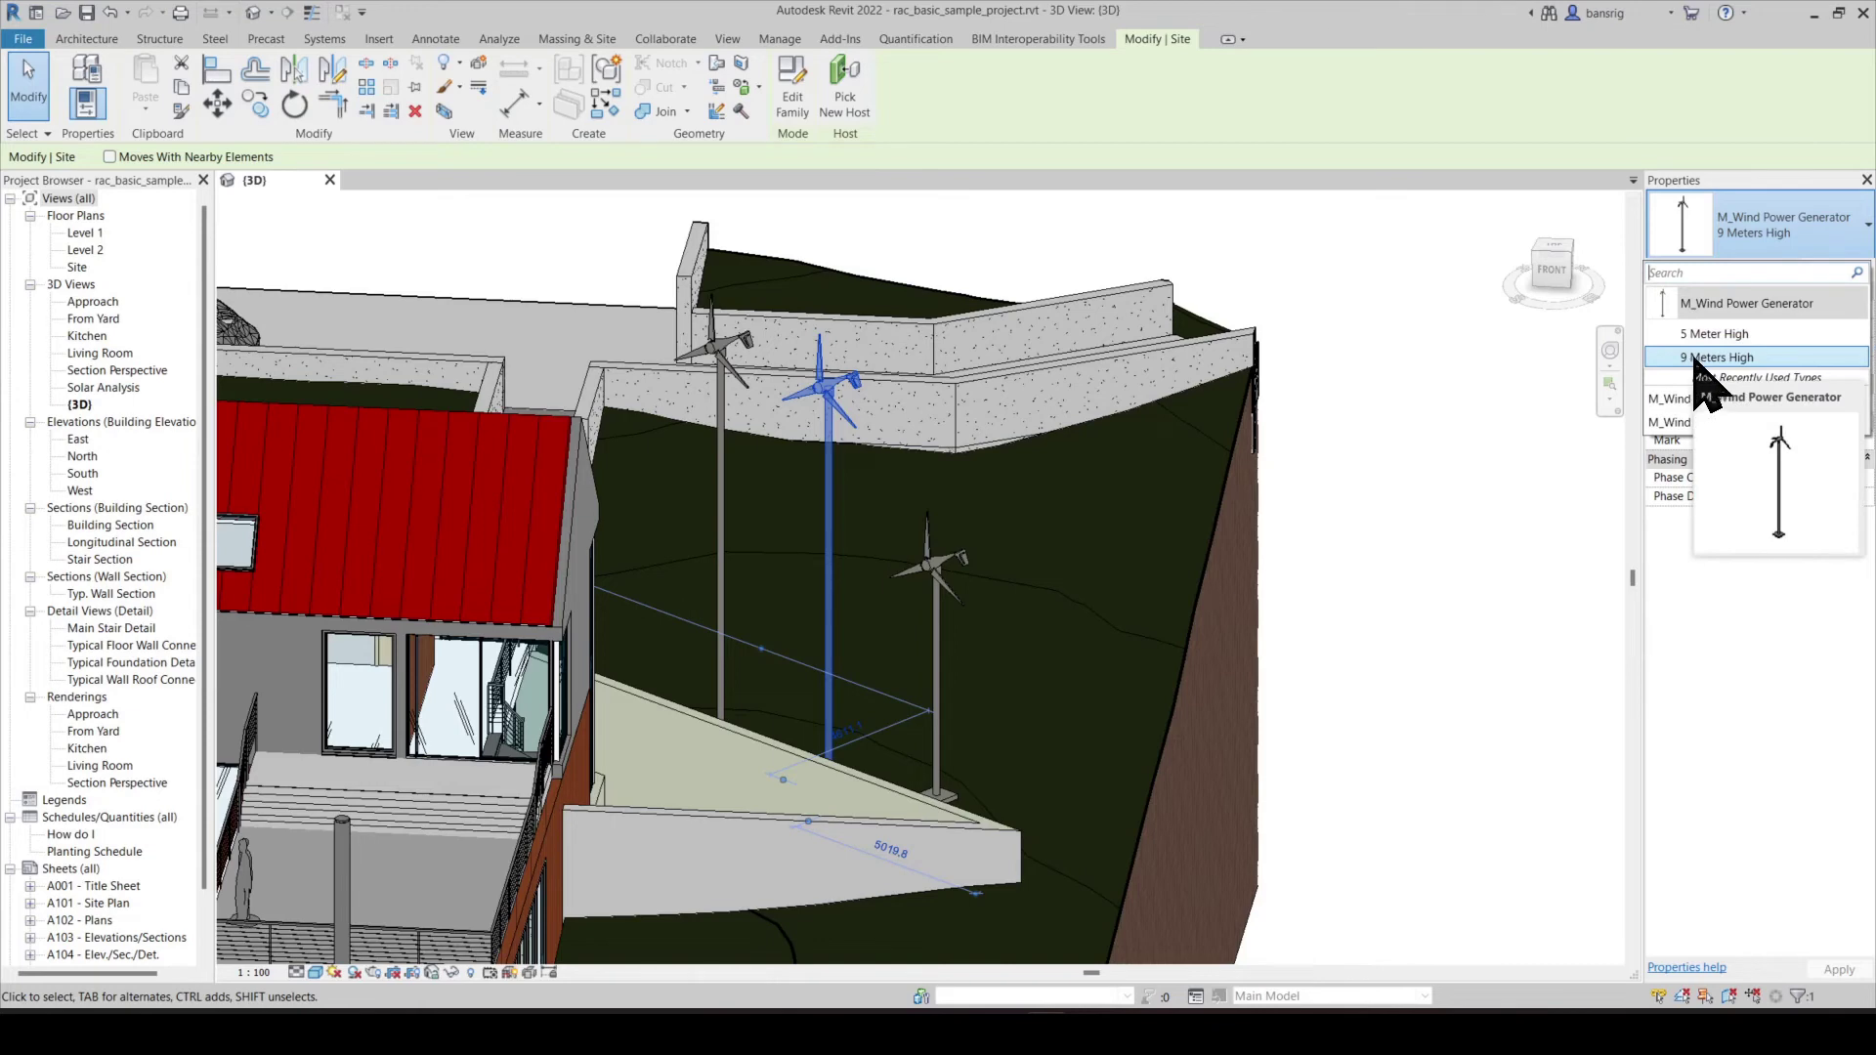
pyautogui.click(1717, 334)
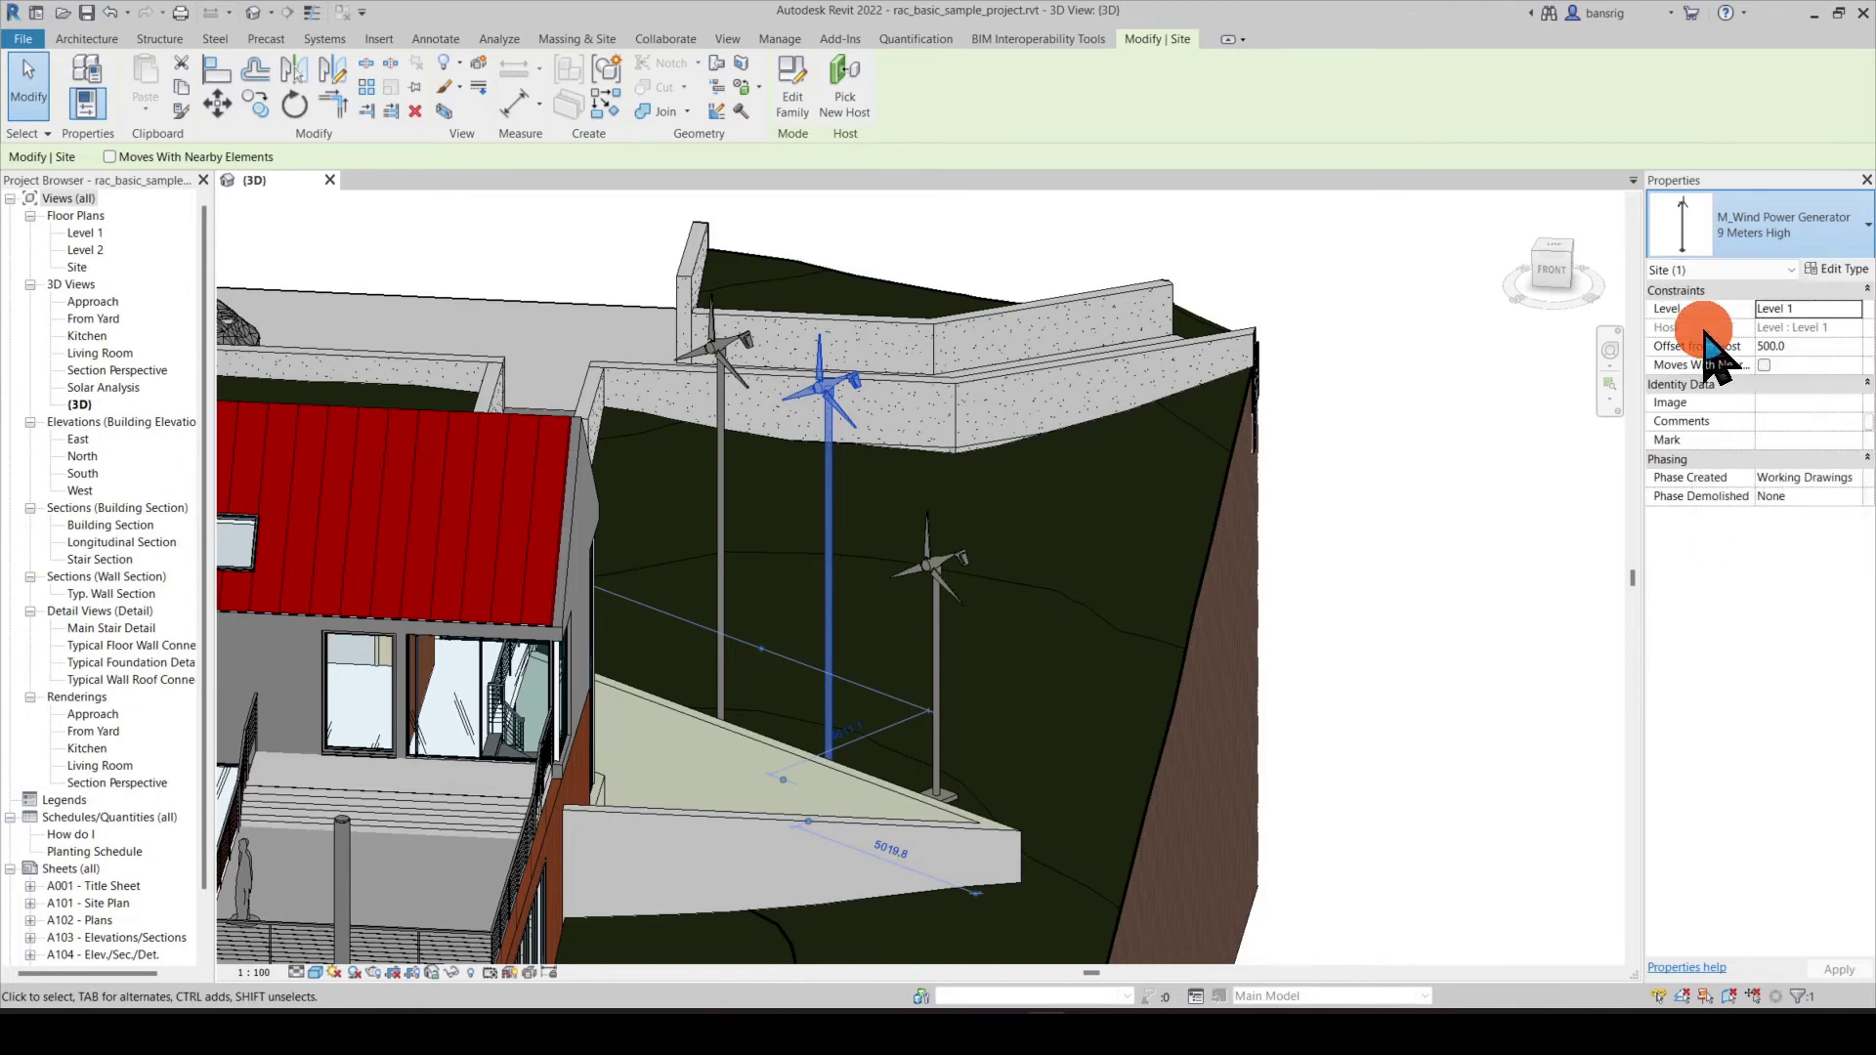
pyautogui.click(1507, 653)
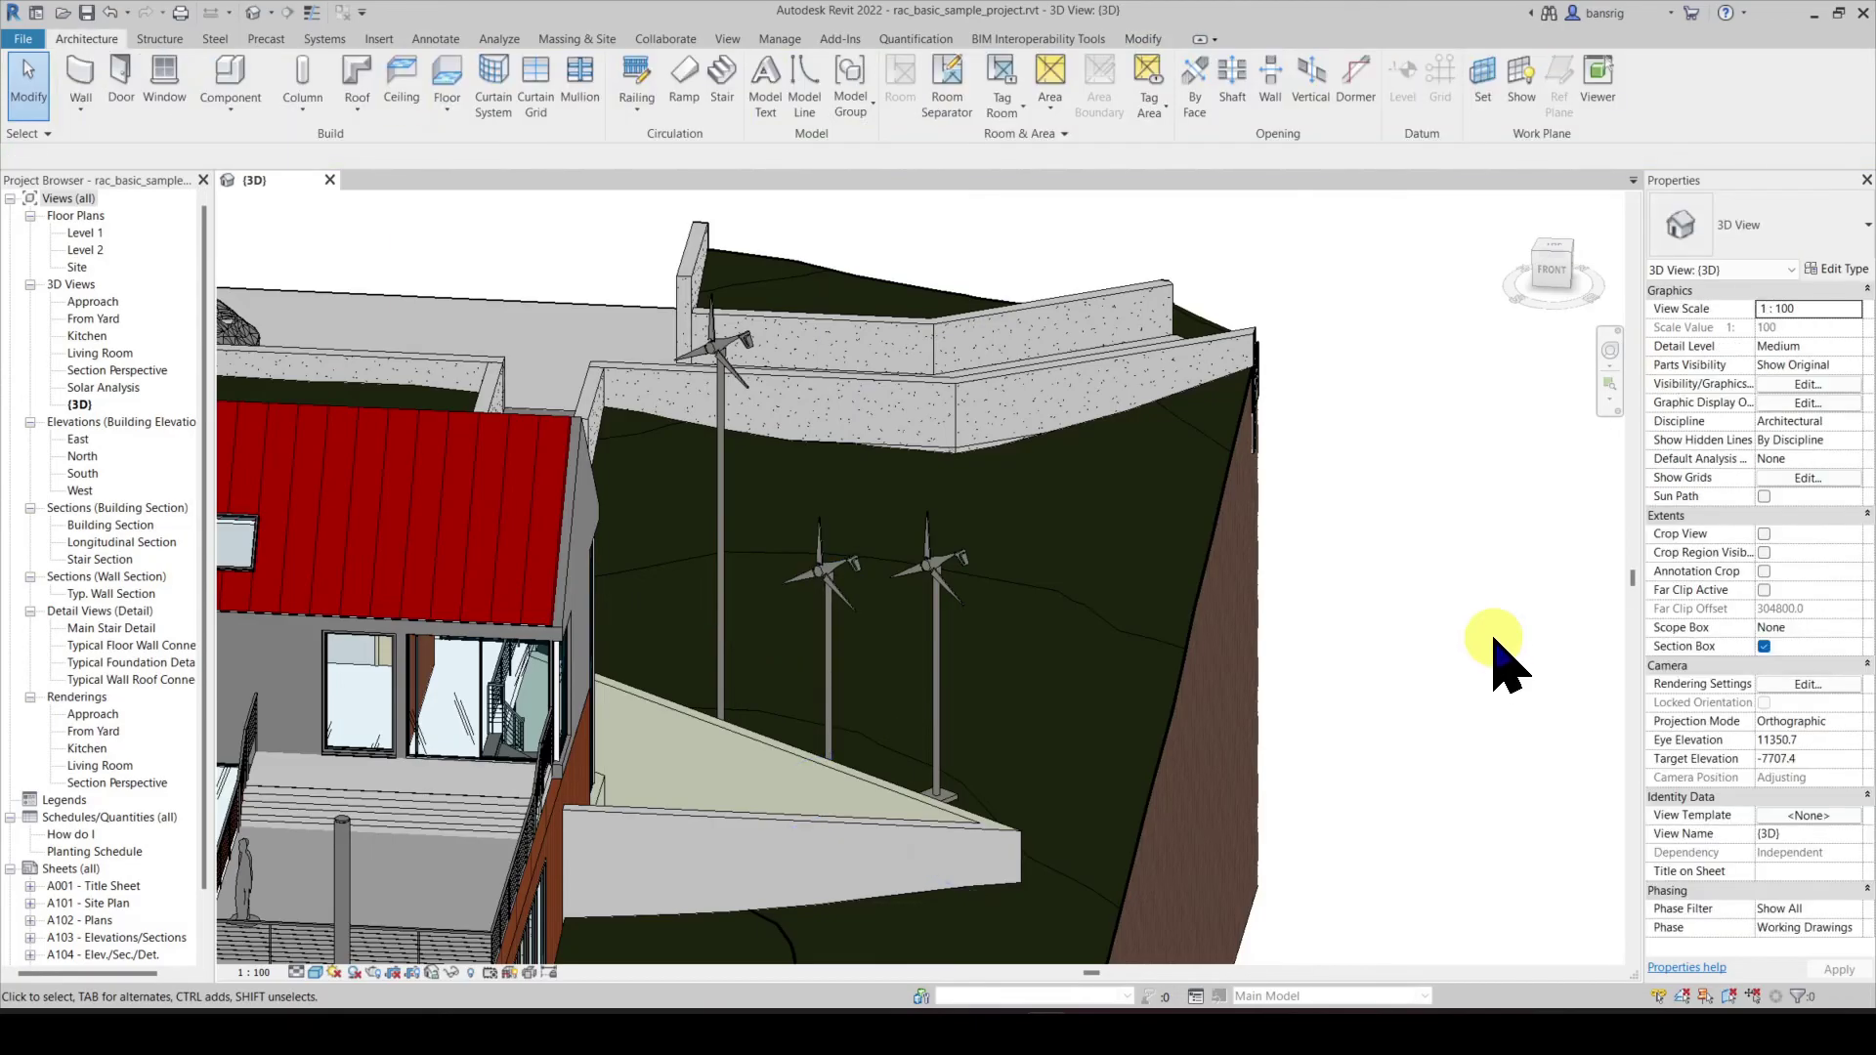